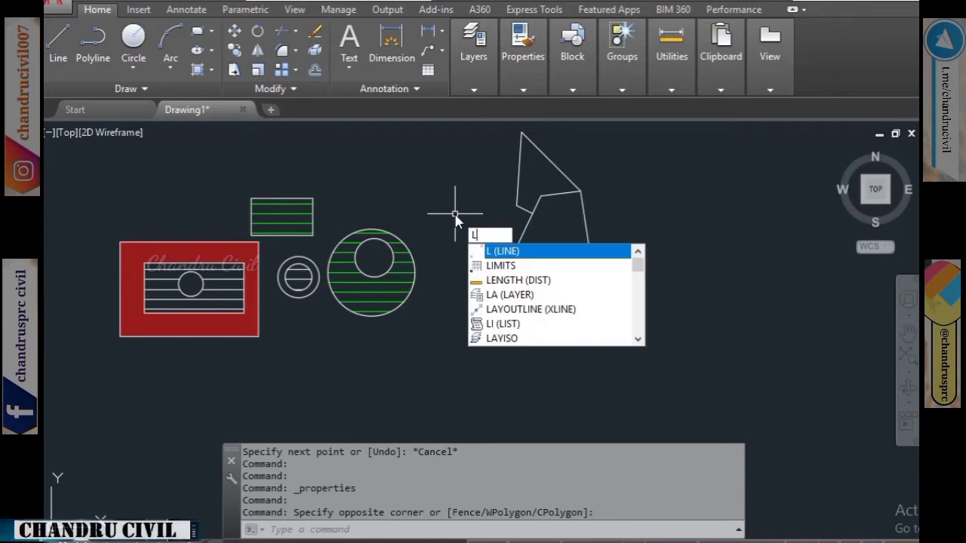
Step: Draw a single long, slightly downward-sloping line in an empty area away from the existing shapes
key("Return")
middle_click_drag(457, 215, 9, 301)
middle_click_drag(404, 306, 237, 347)
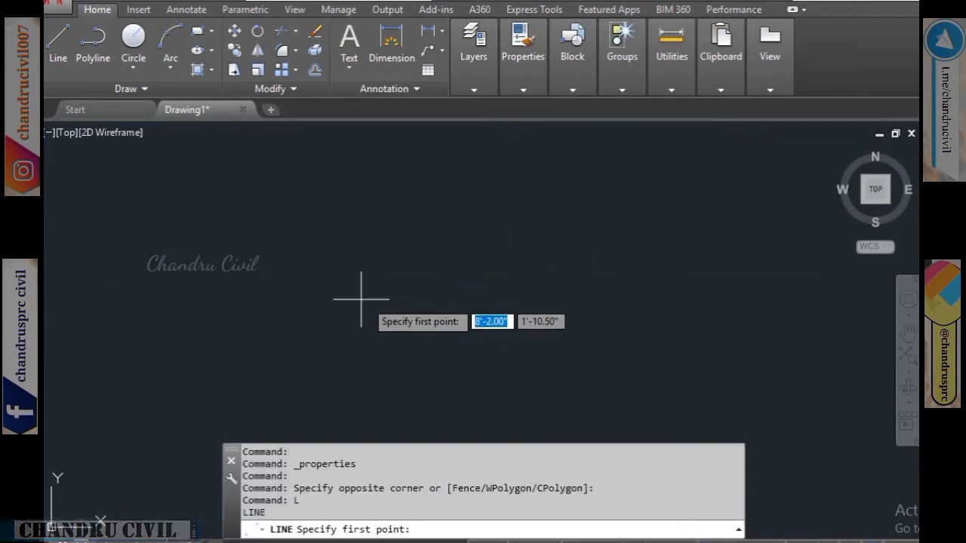
key("Escape")
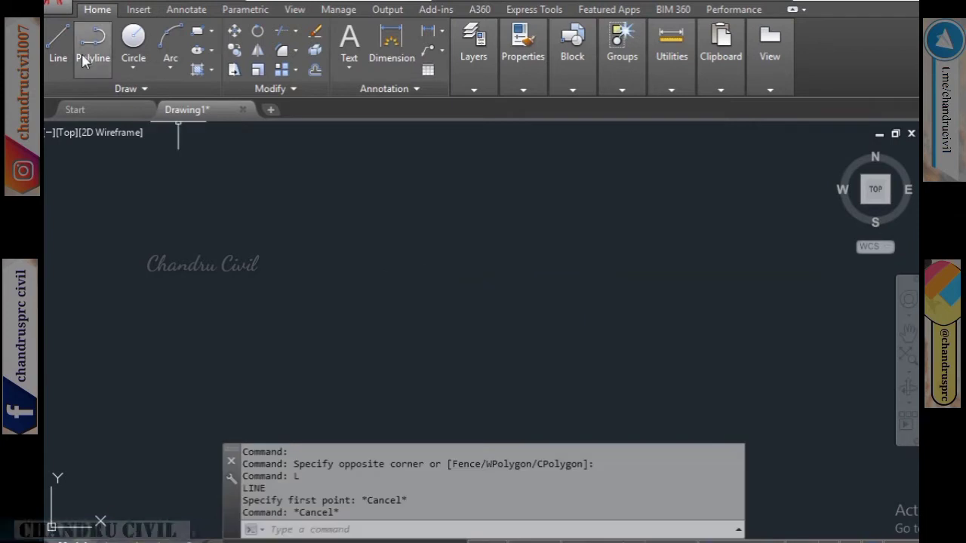
left_click(57, 49)
left_click(216, 262)
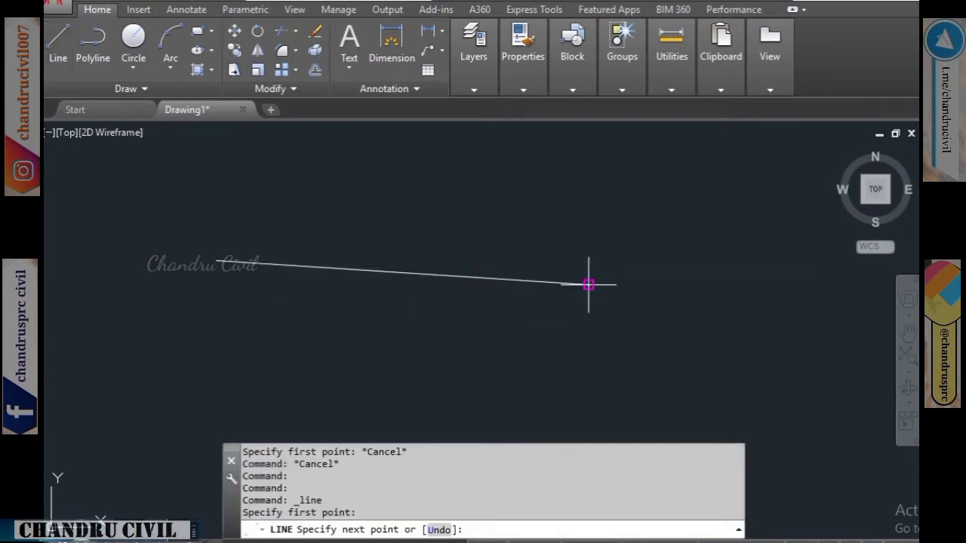
left_click(589, 285)
key("Escape")
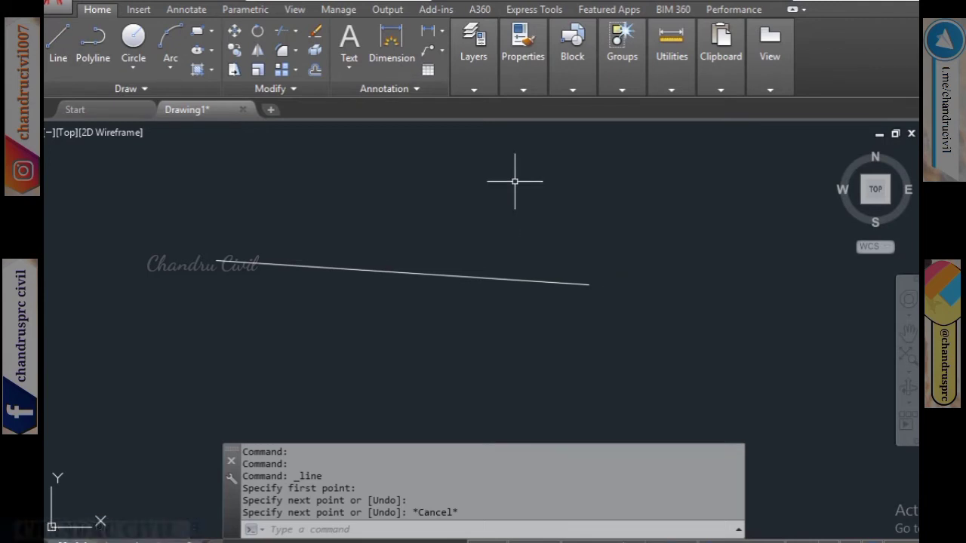
Step: Detach the Properties panel from the ribbon and float it over the drawing area above the line
left_click(527, 78)
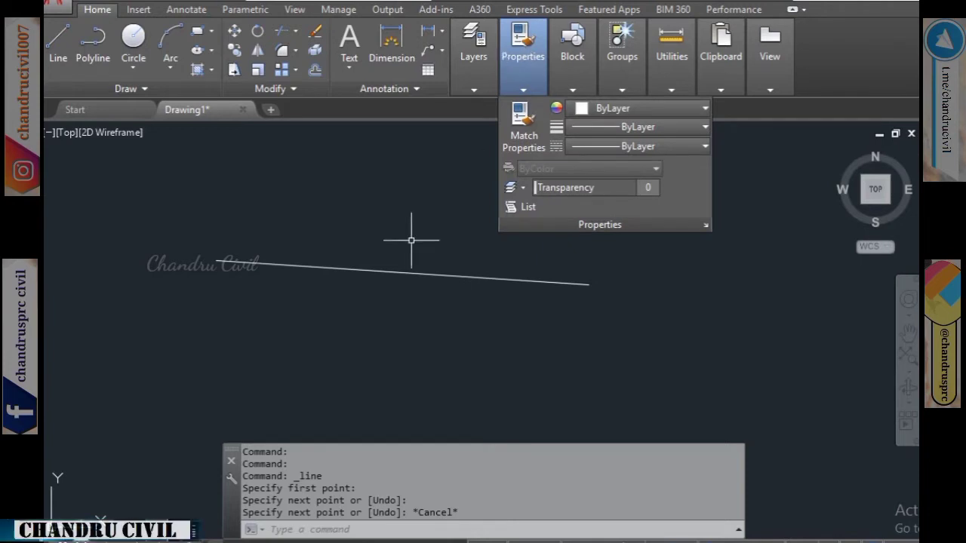
left_click_drag(520, 64, 366, 212)
scroll(388, 254, "up", 2)
scroll(442, 410, "down", 2)
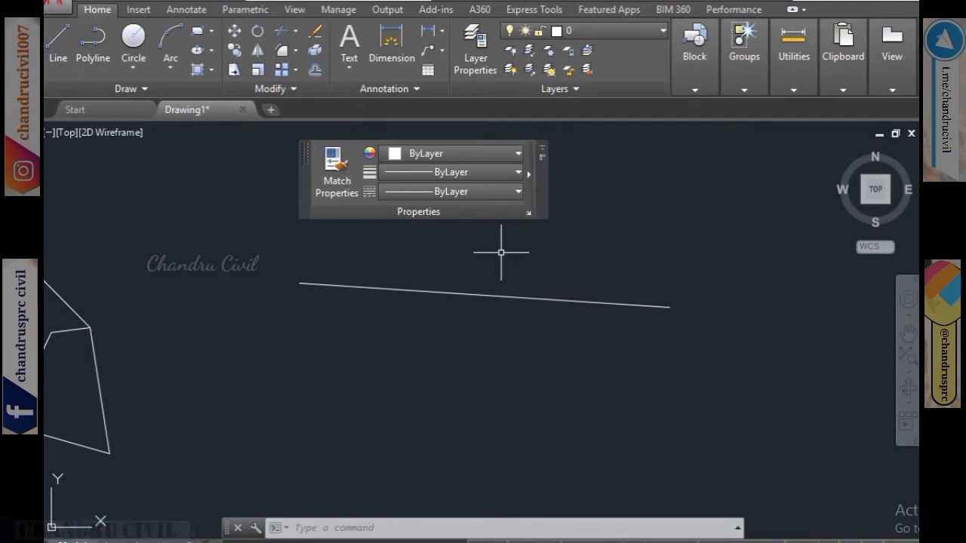
Step: Change the colour of the sloping line to the index colour Green and clear the selection
left_click(500, 253)
left_click(442, 334)
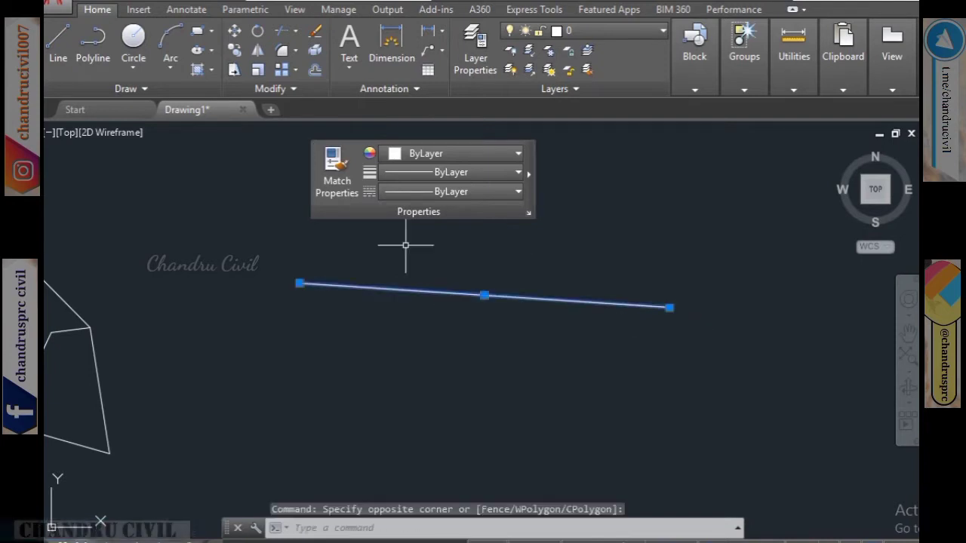
left_click(406, 157)
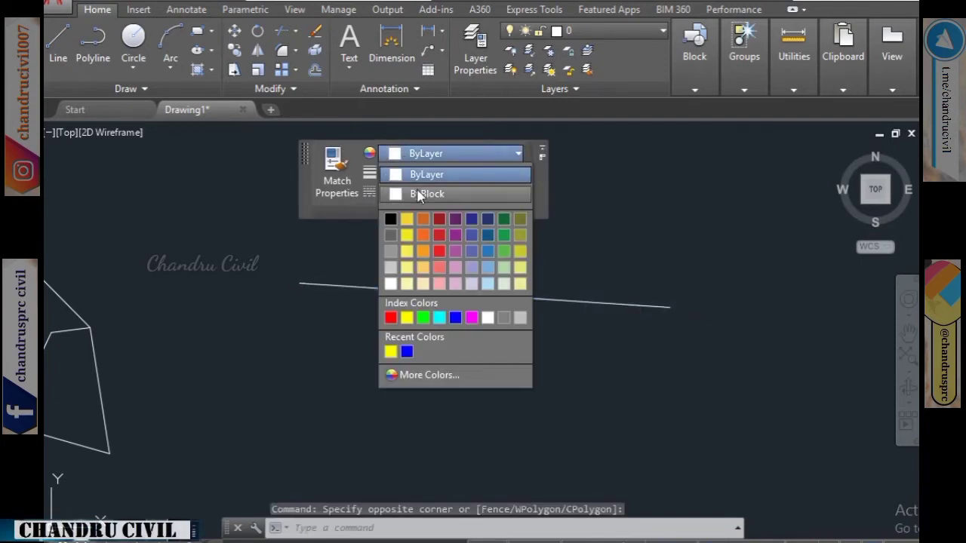
left_click(419, 175)
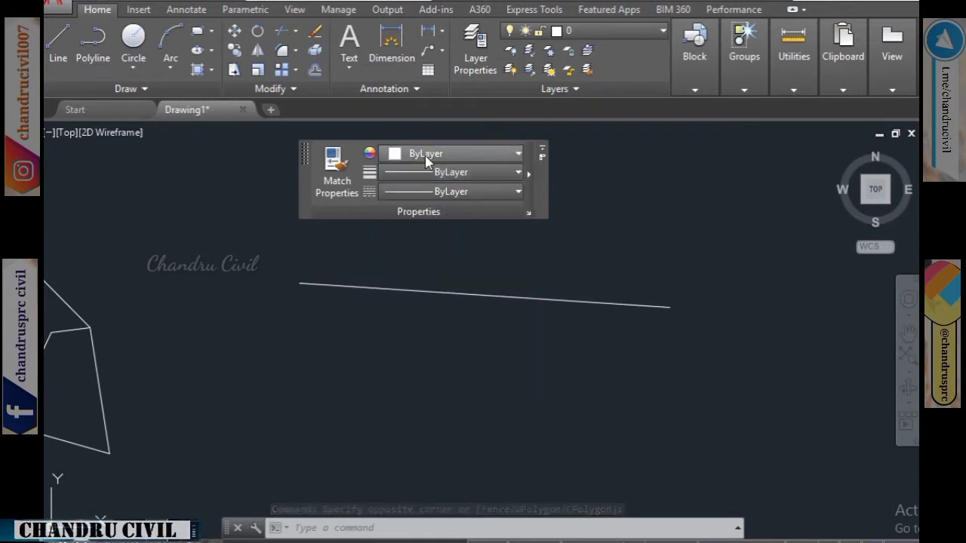
left_click(425, 156)
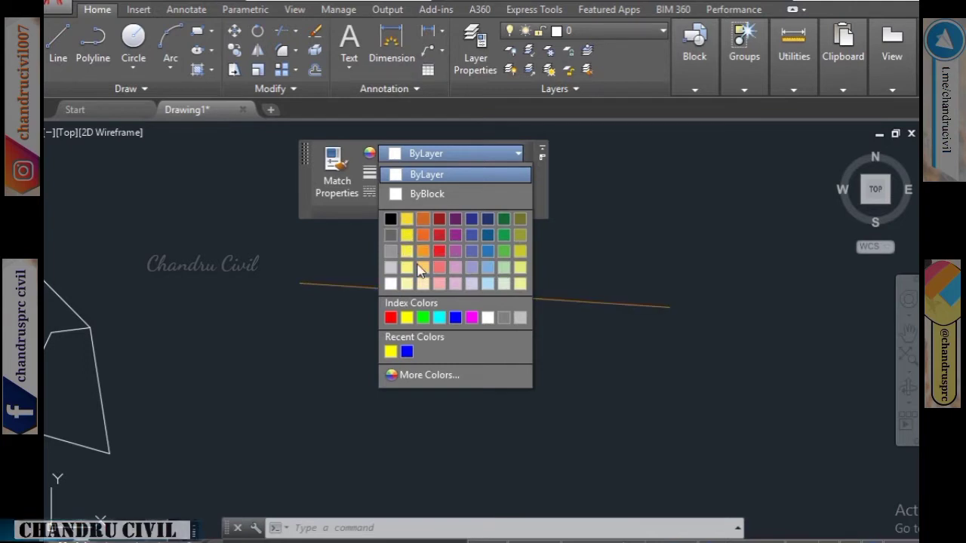
left_click(423, 318)
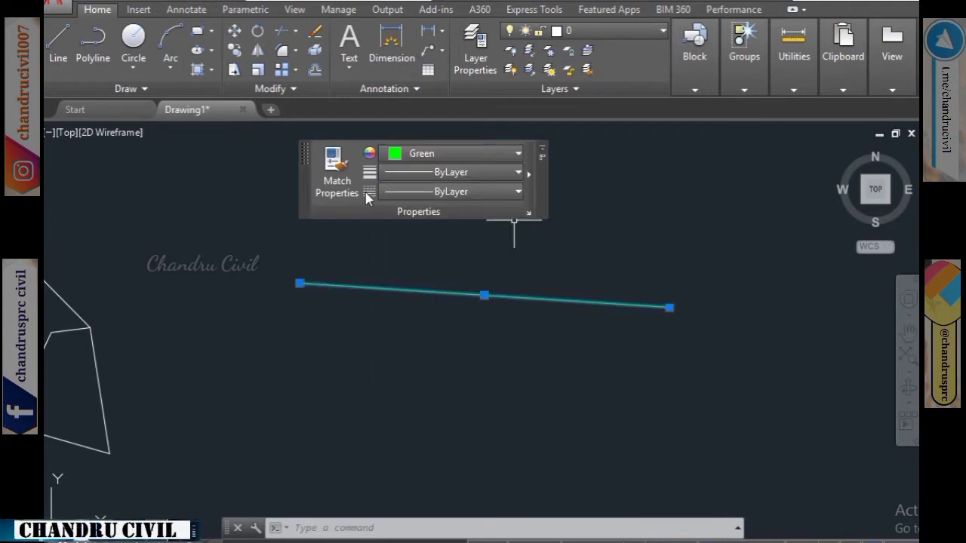
scroll(547, 247, "up", 2)
left_click(546, 249)
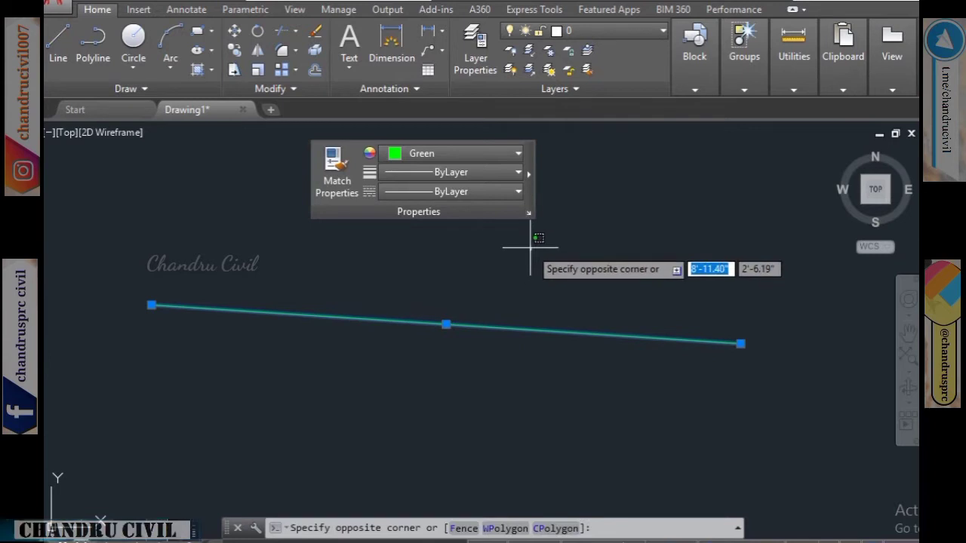
key("Escape")
key("Escape")
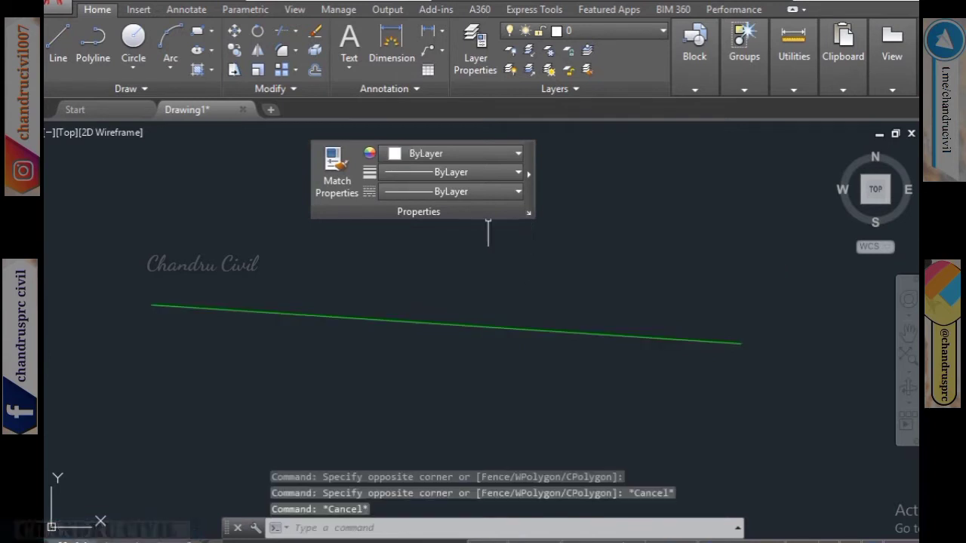
left_click(461, 195)
left_click(460, 192)
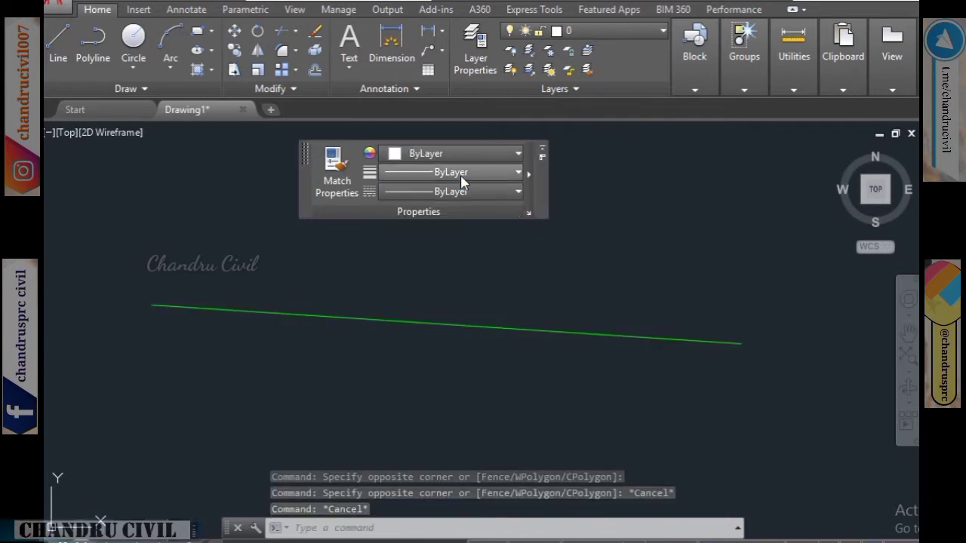
left_click(462, 173)
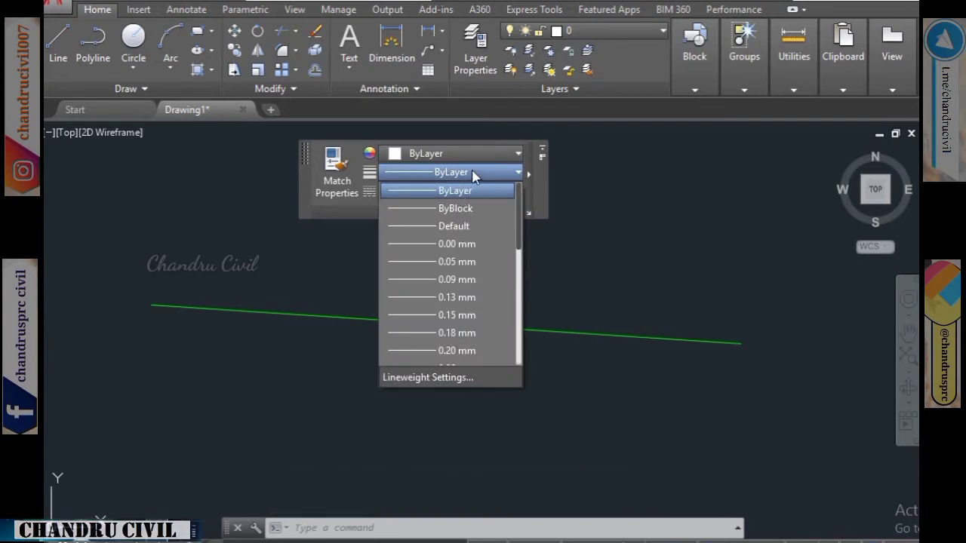
left_click(444, 151)
left_click(444, 151)
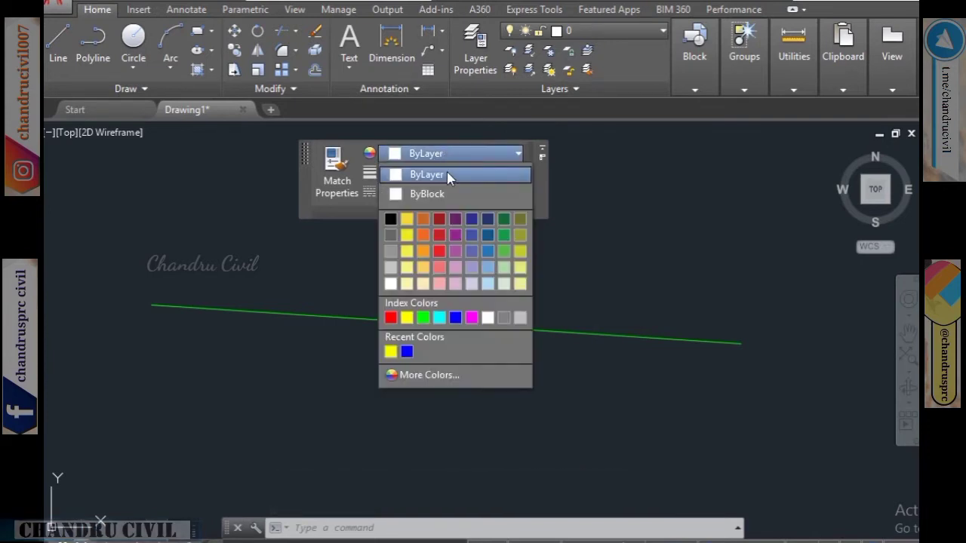
left_click(448, 175)
Step: Set the current lineweight to 2.00 mm with nothing selected
left_click(452, 172)
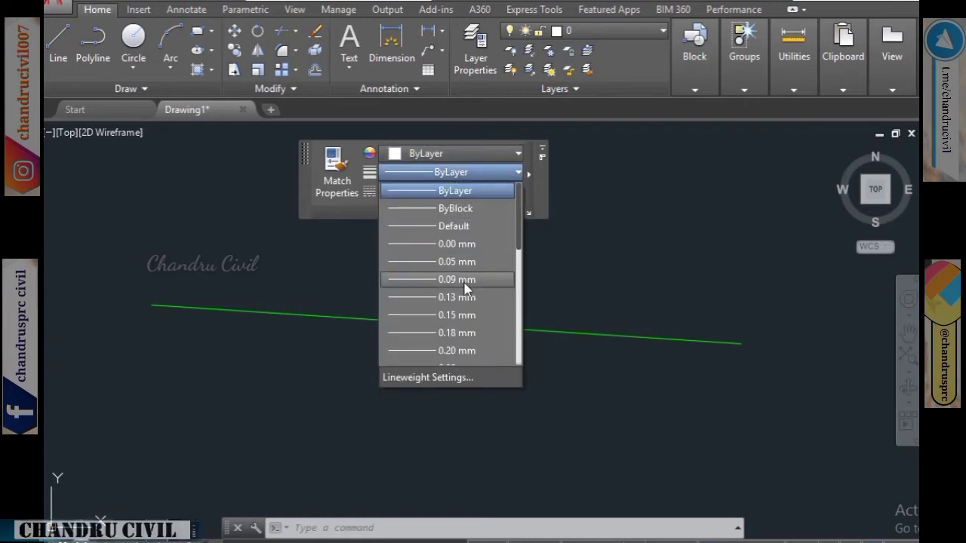
scroll(464, 282, "down", 5)
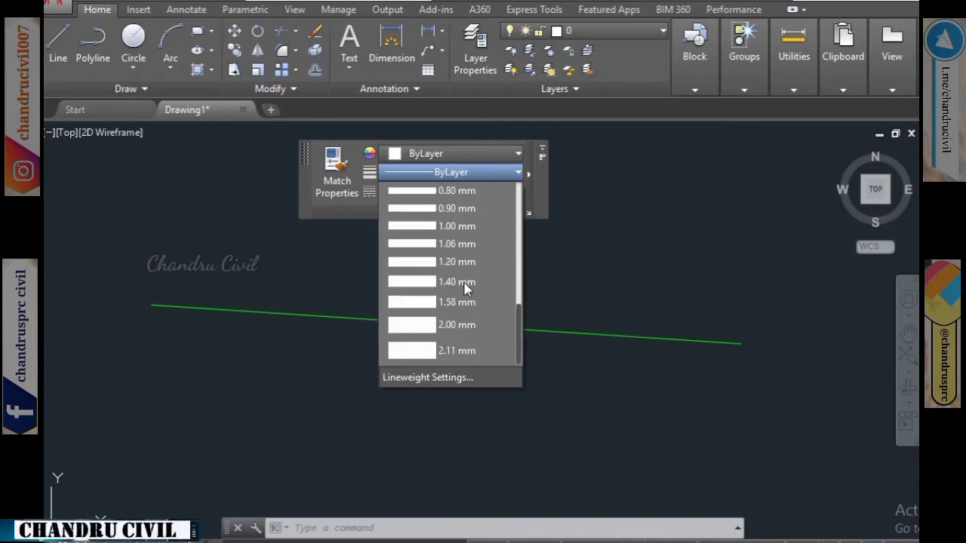
left_click(458, 322)
scroll(458, 321, "up", 1)
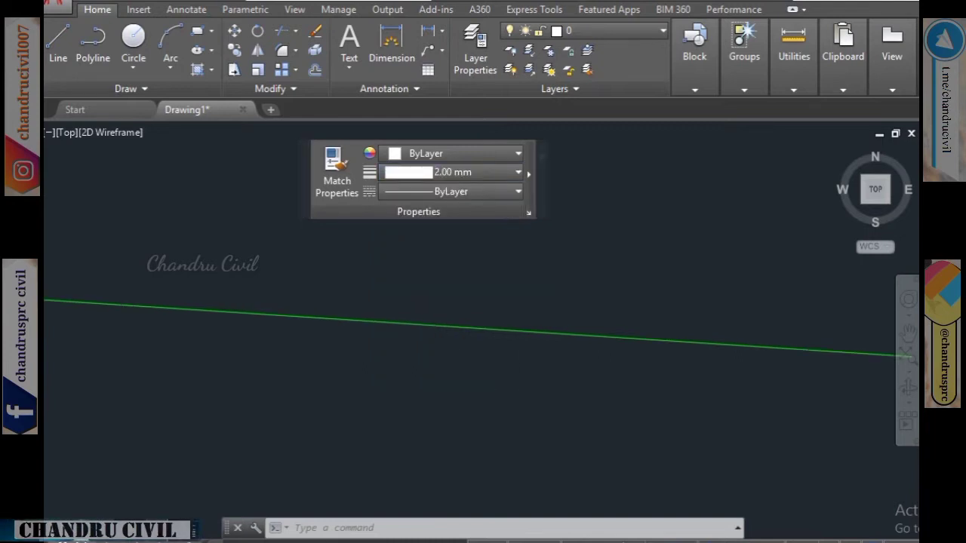
scroll(450, 246, "up", 1)
scroll(451, 246, "down", 1)
Step: Set the current lineweight to 2.11 mm and inspect the green line
left_click(450, 172)
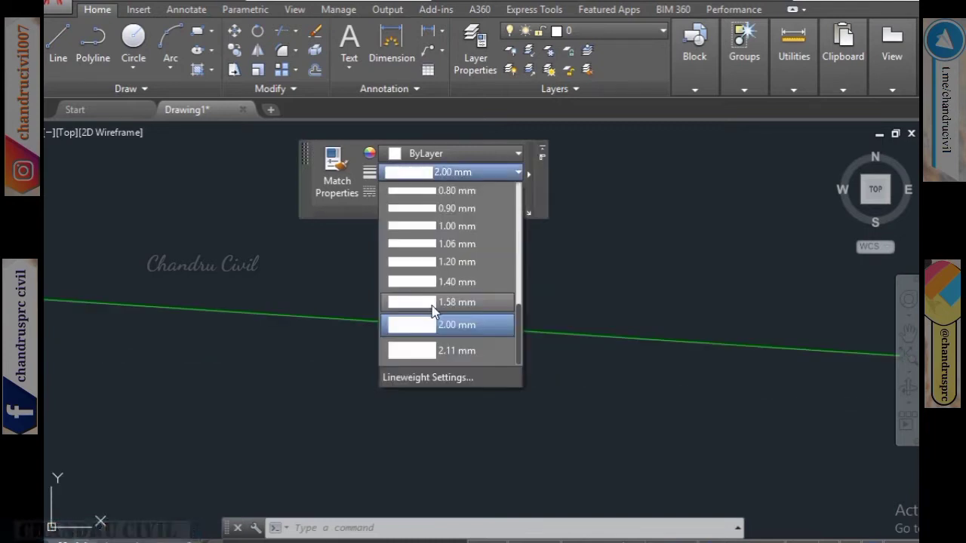
left_click(452, 348)
scroll(440, 332, "up", 2)
scroll(439, 323, "down", 2)
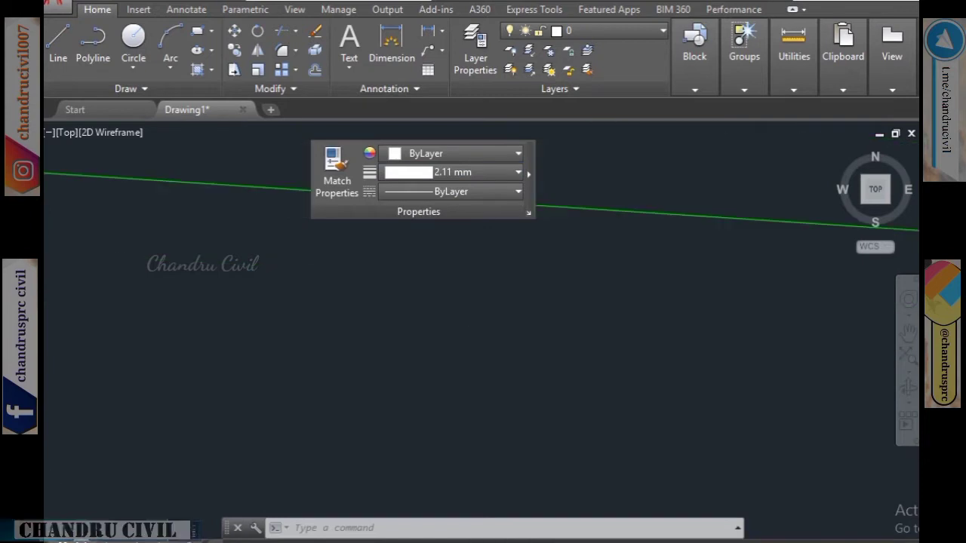
Step: Return the current lineweight to ByLayer
left_click(486, 173)
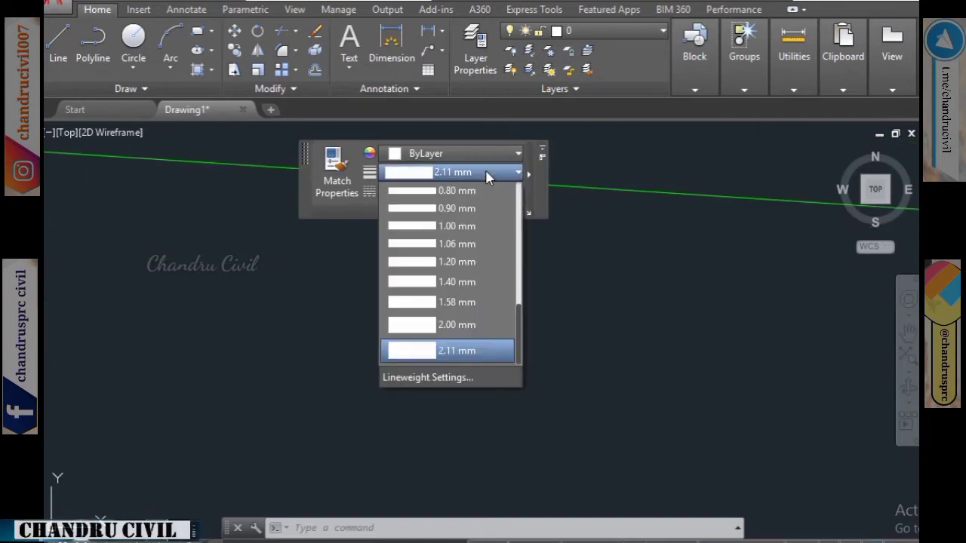
scroll(453, 305, "up", 5)
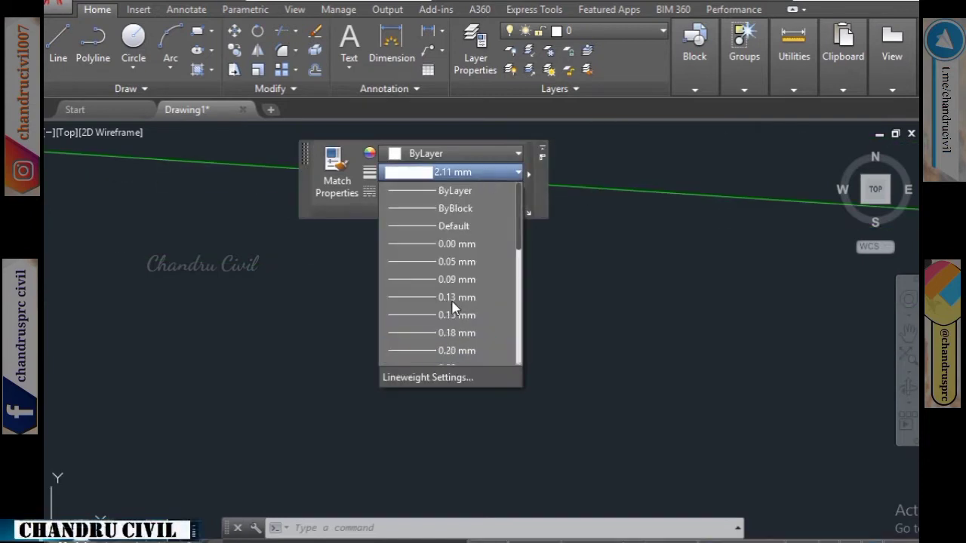
left_click(455, 195)
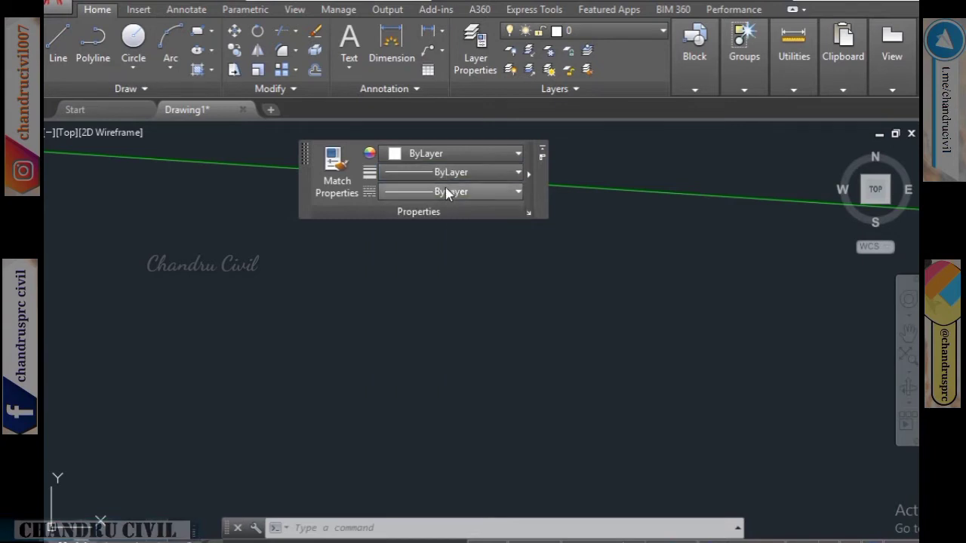
Step: Open the Linetype Manager with all linetypes shown and bring up an enlarged list of the acad.lin linetypes available for loading
left_click(448, 193)
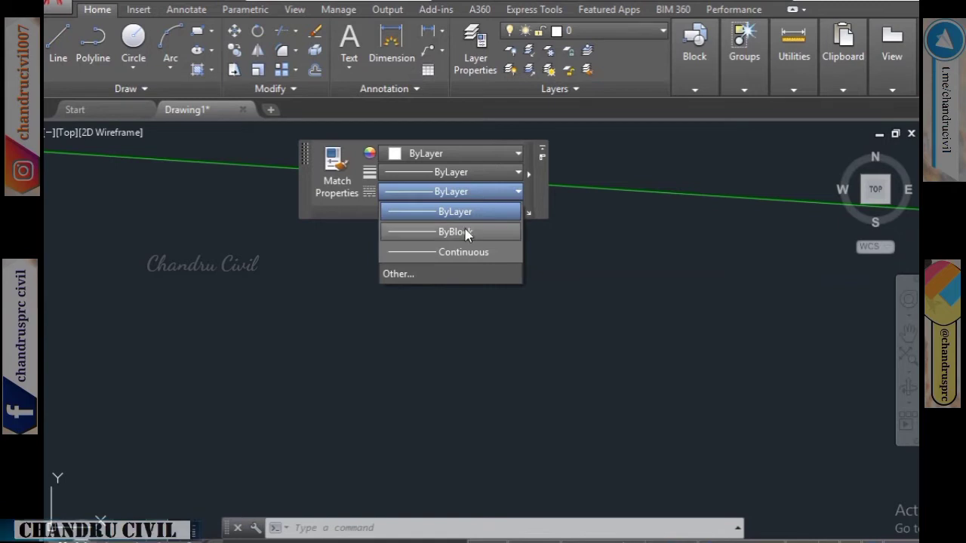
left_click(447, 276)
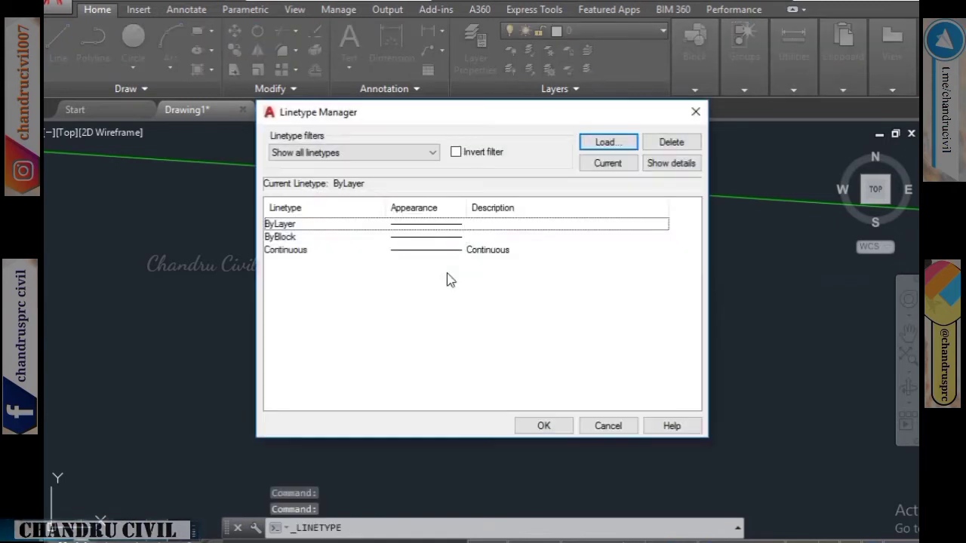
left_click(343, 153)
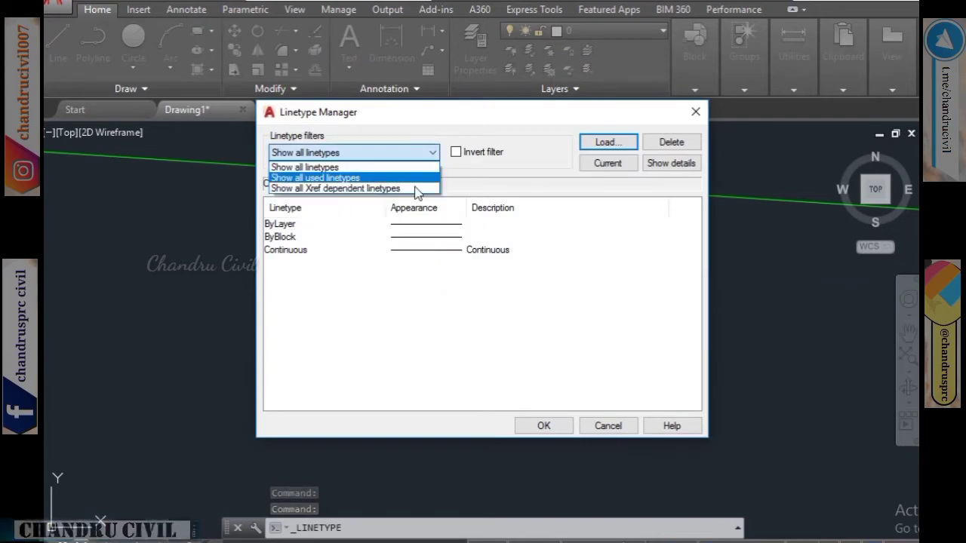
left_click(327, 166)
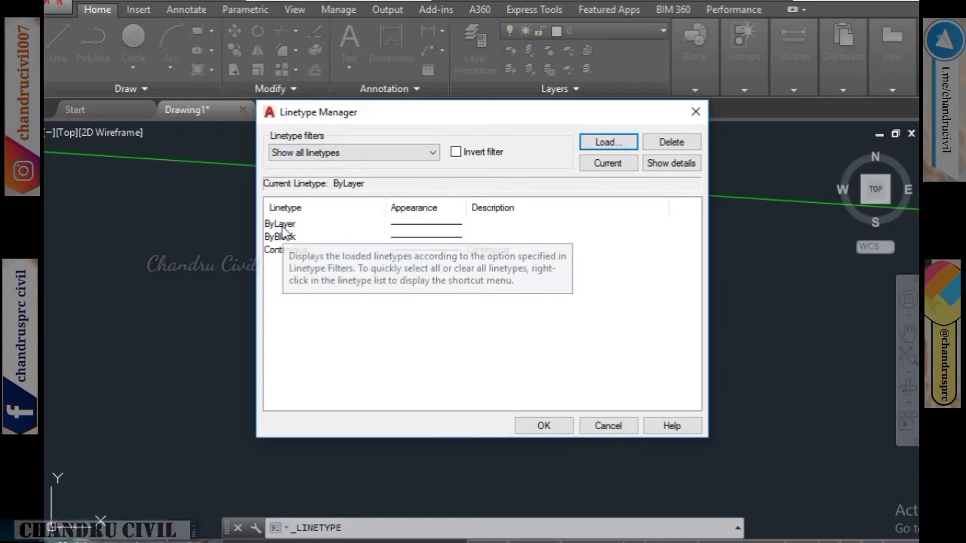
left_click(606, 143)
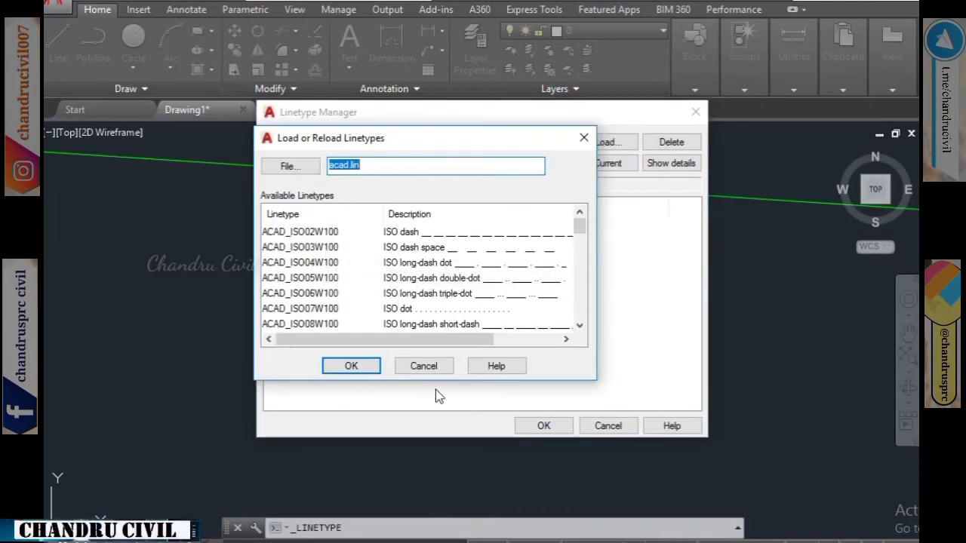
left_click_drag(596, 380, 741, 491)
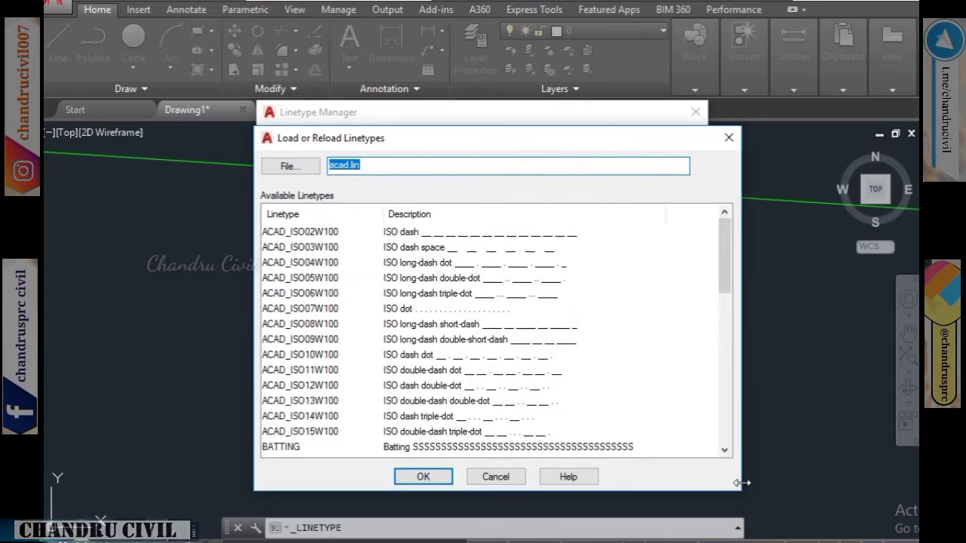
Step: Select the linetypes ACAD_ISO02W100 through ACAD_ISO09W100 and ACAD_ISO11W100 for loading
left_click(626, 236)
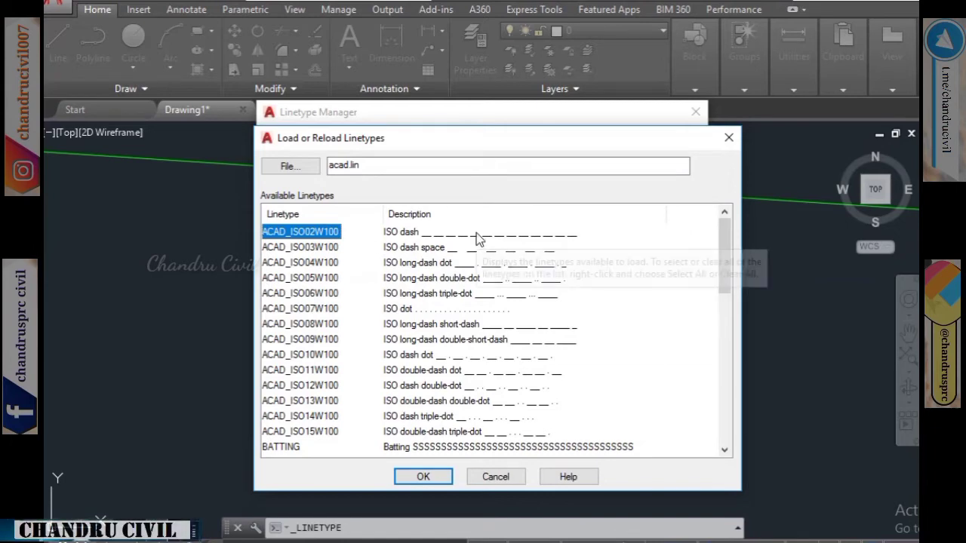
left_click(454, 248, "ctrl")
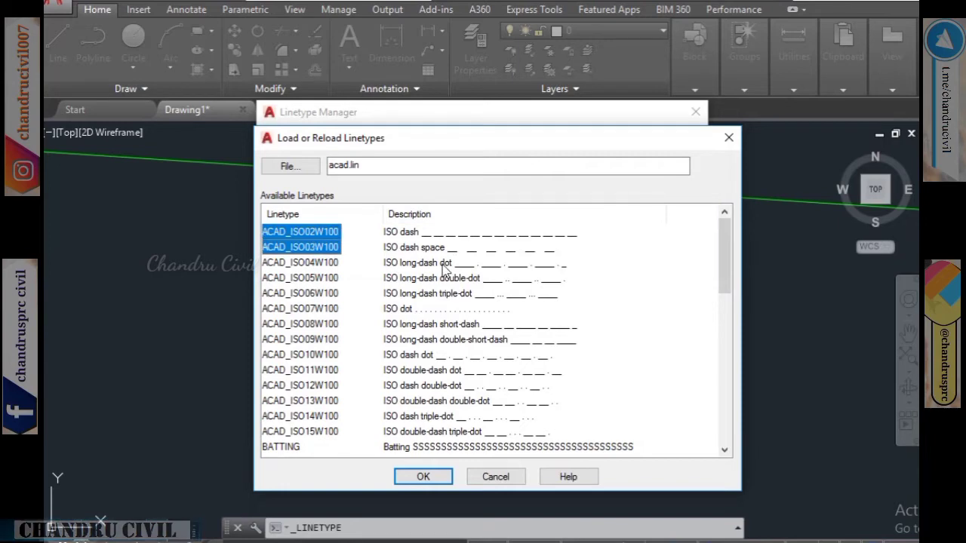
left_click(452, 278, "ctrl")
left_click(452, 309, "ctrl")
left_click(449, 339, "ctrl")
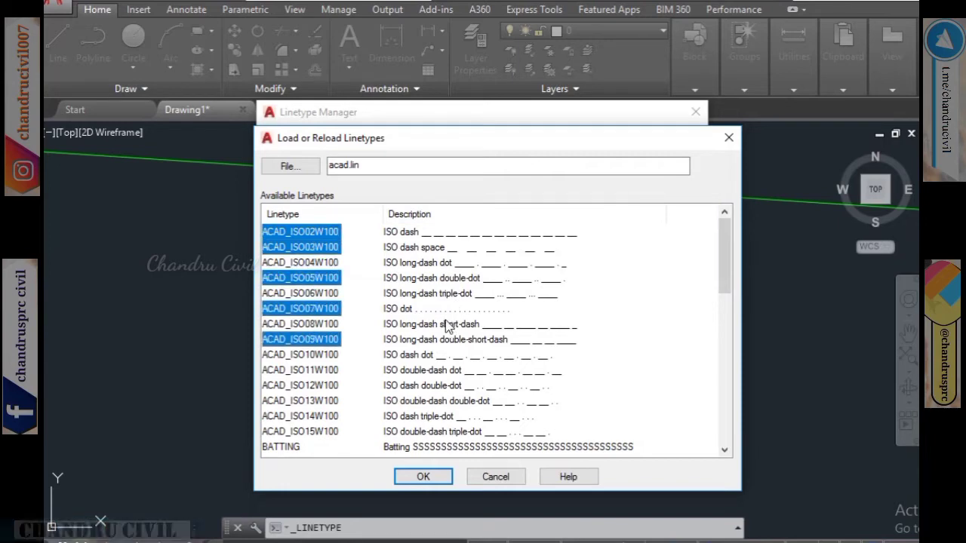
left_click(445, 324, "ctrl")
left_click(457, 293, "ctrl")
left_click(464, 263, "ctrl")
left_click(462, 370, "ctrl")
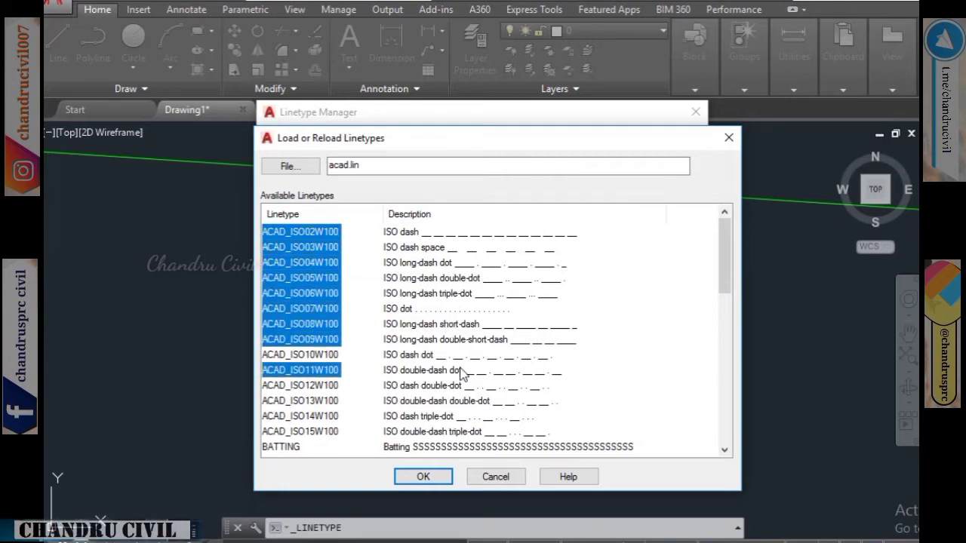
Step: Add BATTING and DASHDOT to the selected linetypes, load them all and accept the Linetype Manager
left_click(456, 446, "ctrl")
scroll(475, 347, "down", 4)
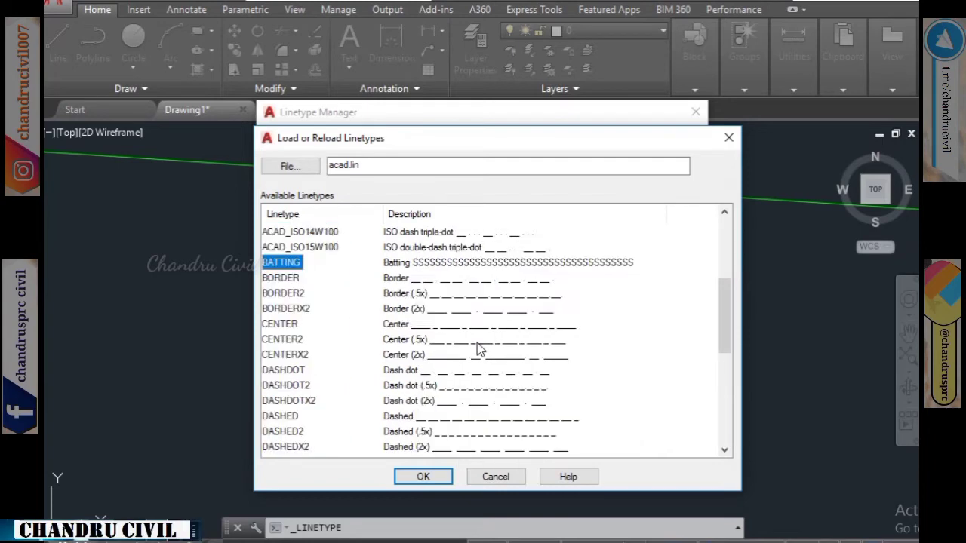
left_click(426, 370, "ctrl")
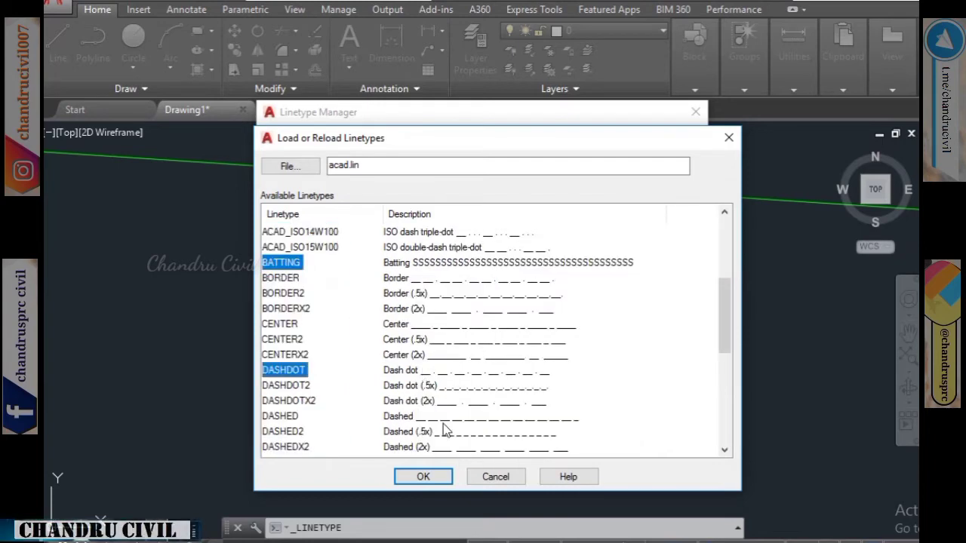
left_click(423, 477)
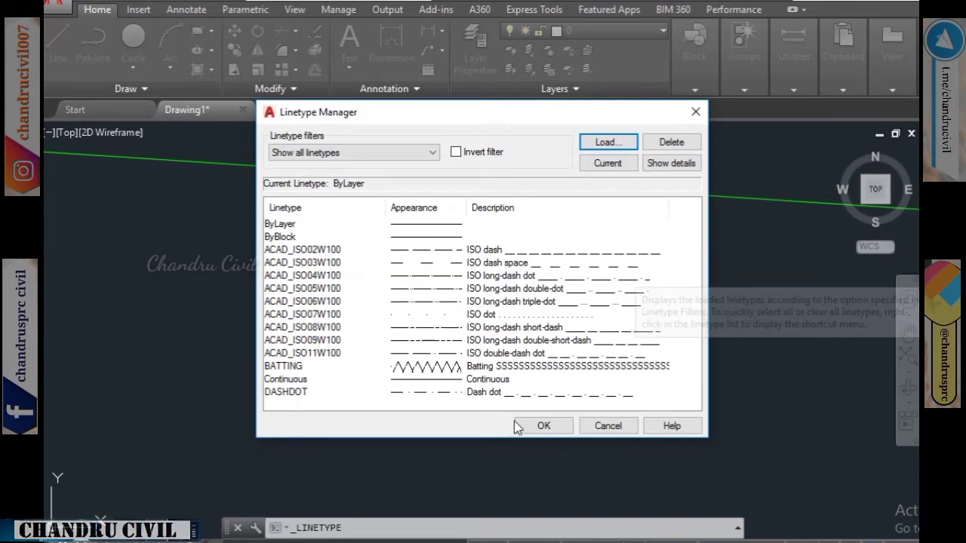
left_click(543, 426)
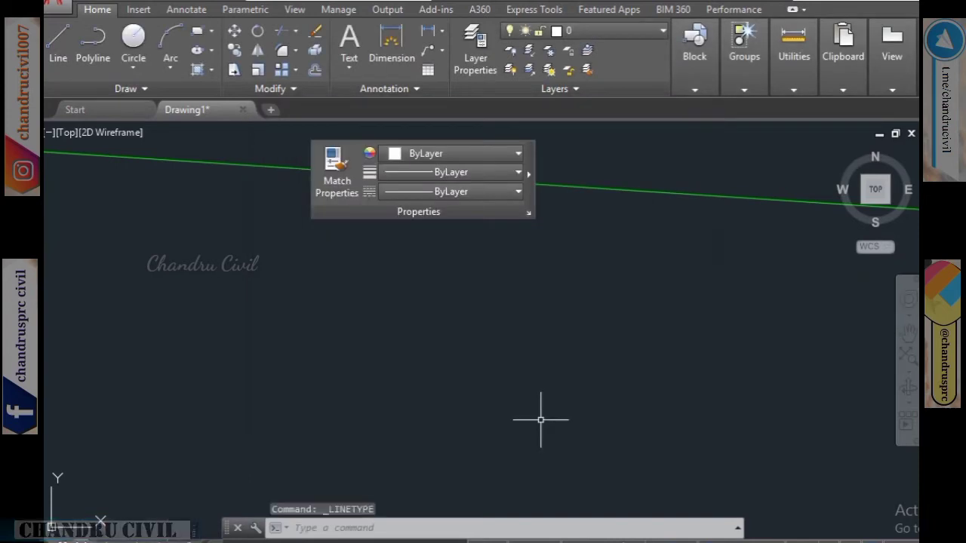
Step: Draw a horizontal line above the green line
scroll(543, 407, "down", 5)
scroll(543, 393, "down", 2)
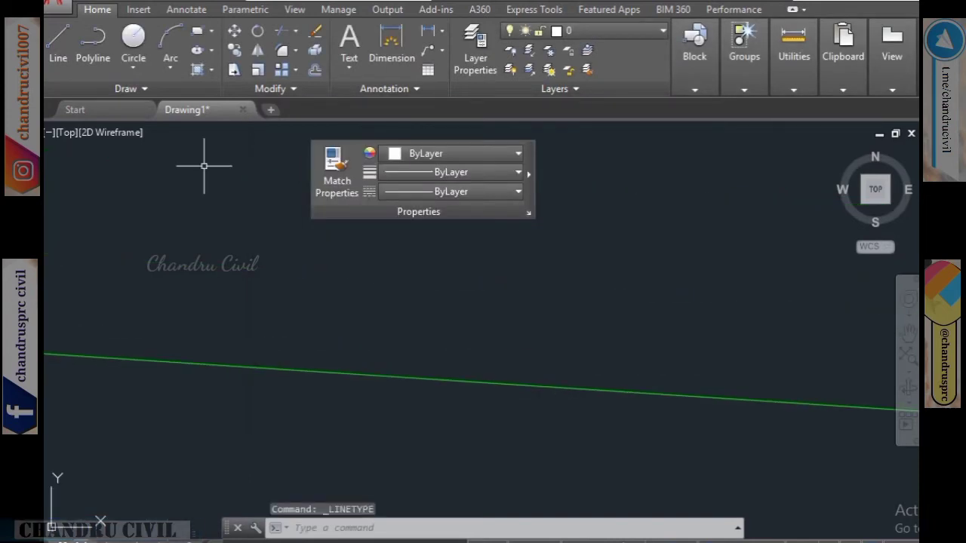
left_click(58, 41)
left_click(354, 220)
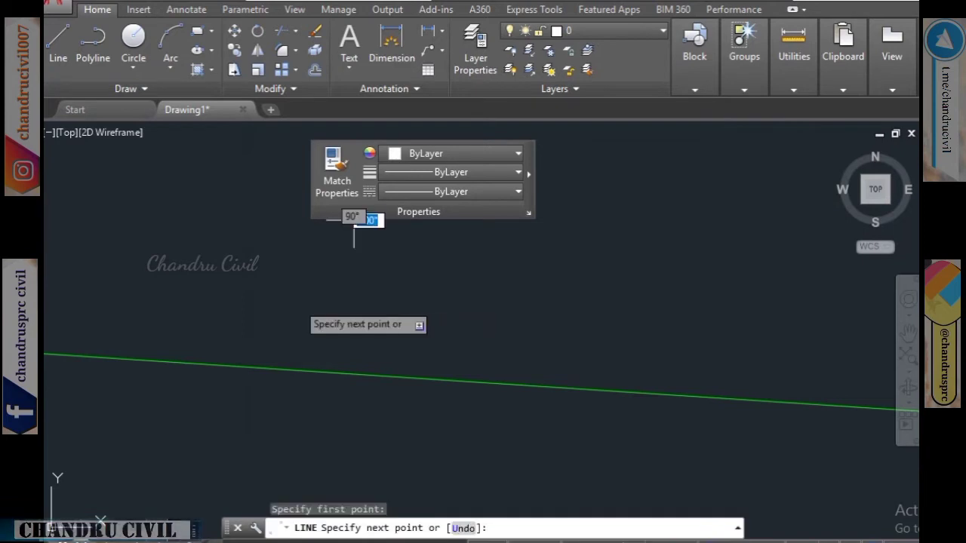
left_click(662, 219)
middle_click_drag(661, 220, 634, 341)
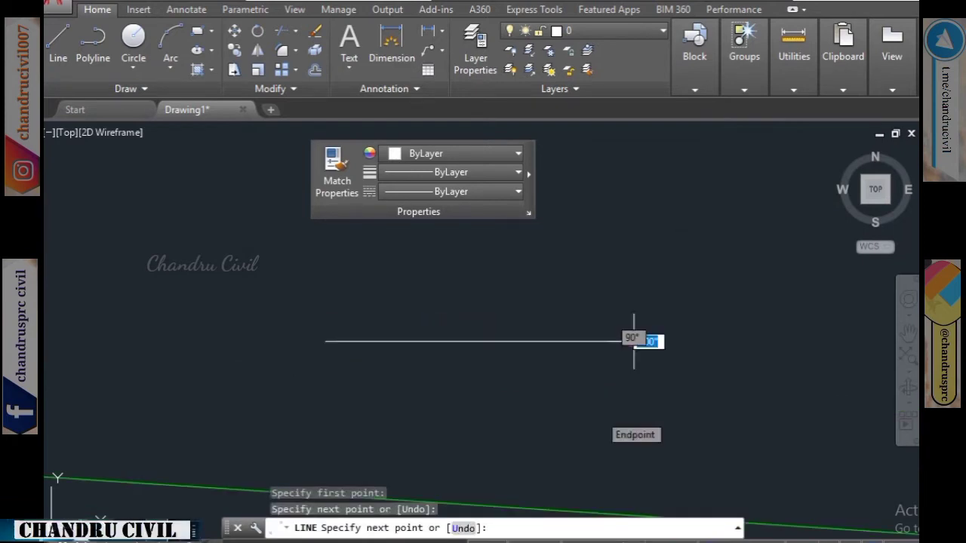
key("Return")
key("Return")
scroll(589, 408, "down", 2)
key("Escape")
scroll(685, 223, "down", 2)
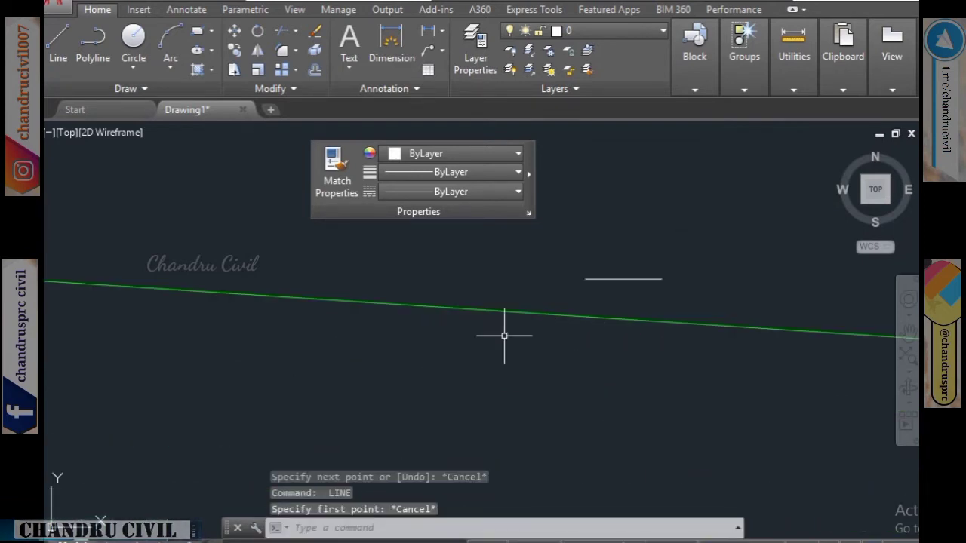
Step: Draw a second line below the green line and end the command
key("Return")
scroll(504, 336, "down", 3)
middle_click_drag(504, 337, 671, 328)
left_click(230, 319)
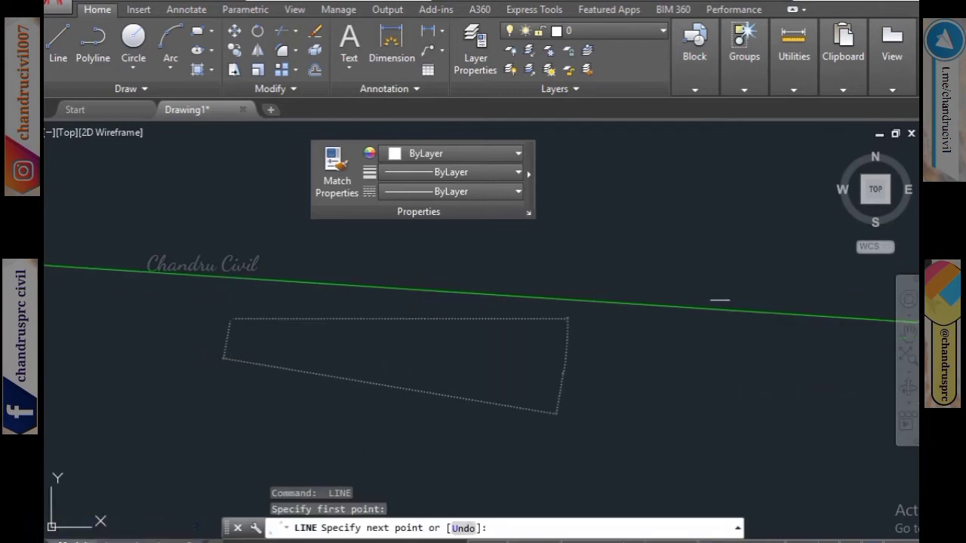
left_click(564, 374)
key("Escape")
Step: Erase the hatches in the rectangles and circles, together with the small hatched rectangle above them
scroll(578, 366, "down", 4)
middle_click_drag(578, 366, 681, 396)
scroll(289, 463, "up", 4)
mouse_move(289, 463)
middle_mouse_down()
mouse_move(521, 394)
mouse_move(586, 321)
middle_mouse_up()
left_click(473, 315)
key("Delete")
left_click(573, 280)
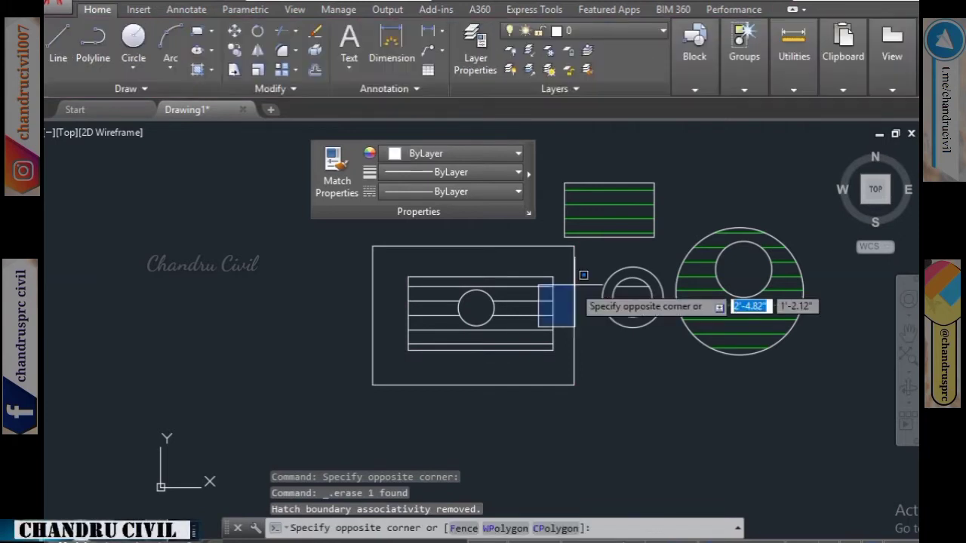
left_click(603, 212)
key("Delete")
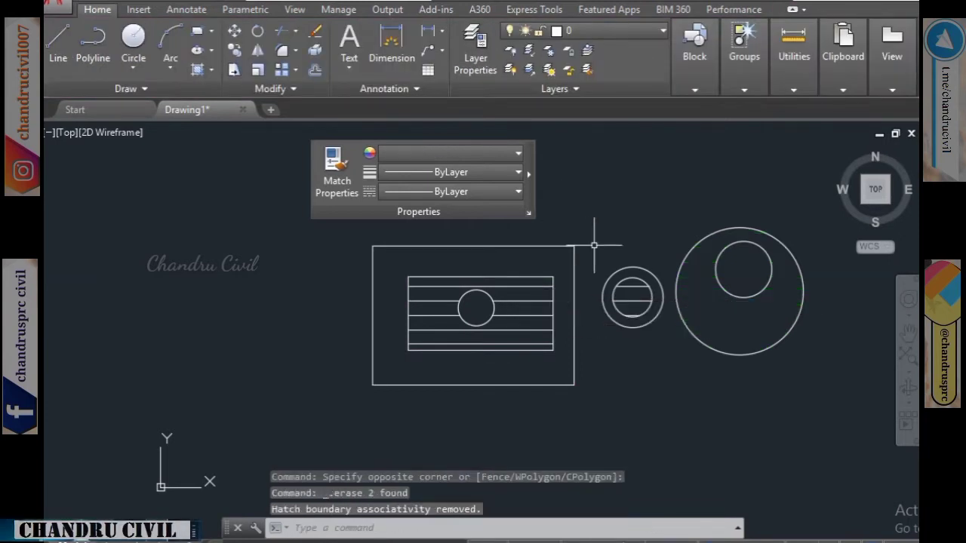
left_click(642, 299)
key("Delete")
middle_click_drag(528, 329, 541, 349)
key("Escape")
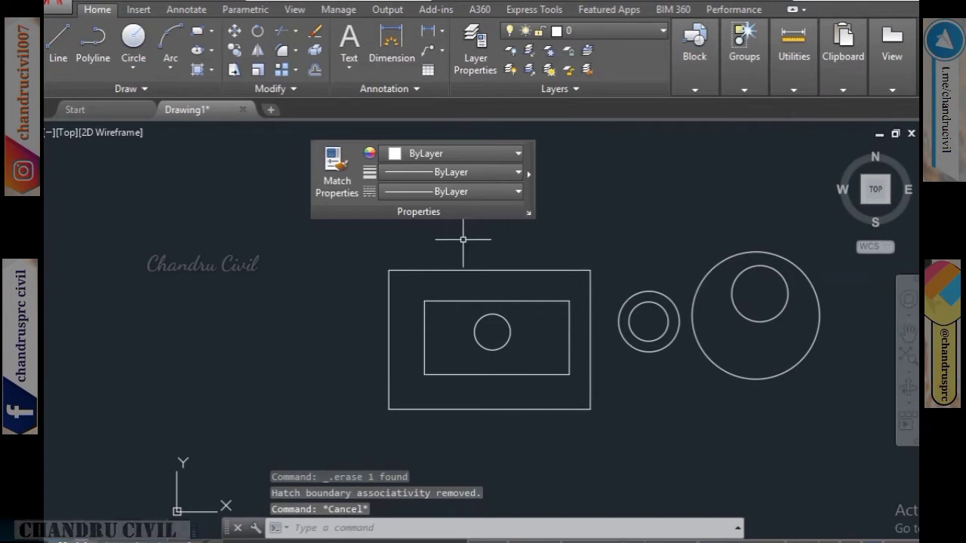
Step: Browse the list of linetypes now loaded in the drawing without choosing one
scroll(464, 237, "up", 2)
middle_click_drag(662, 339, 504, 327)
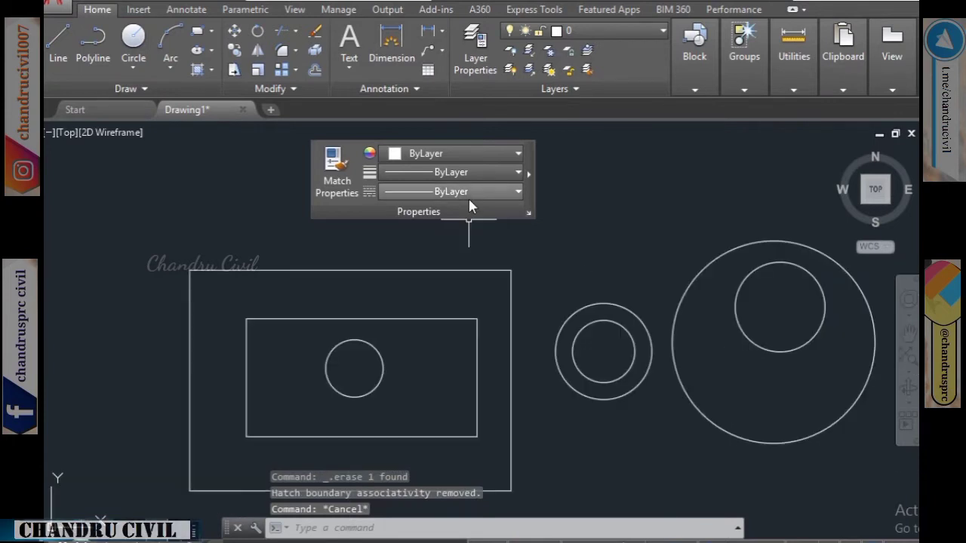
left_click(468, 193)
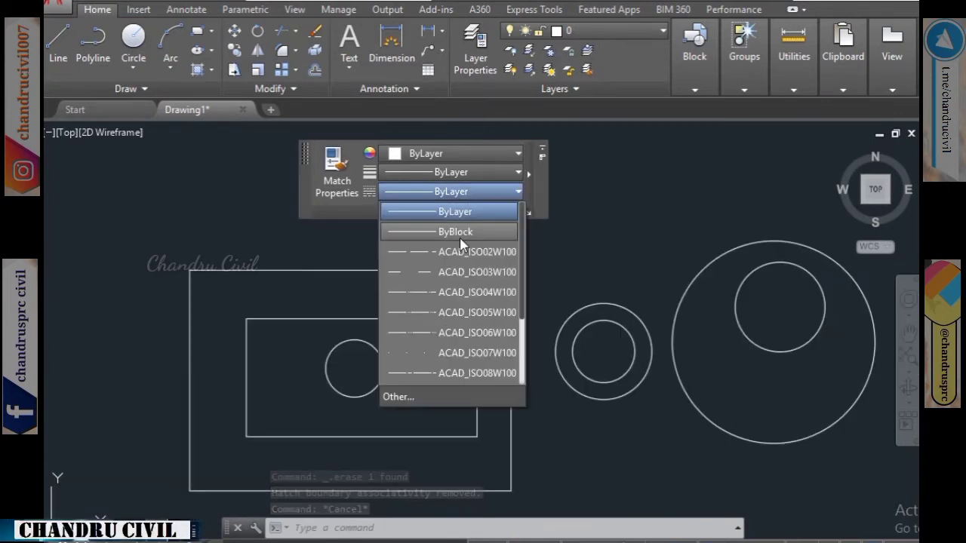
scroll(455, 367, "down", 2)
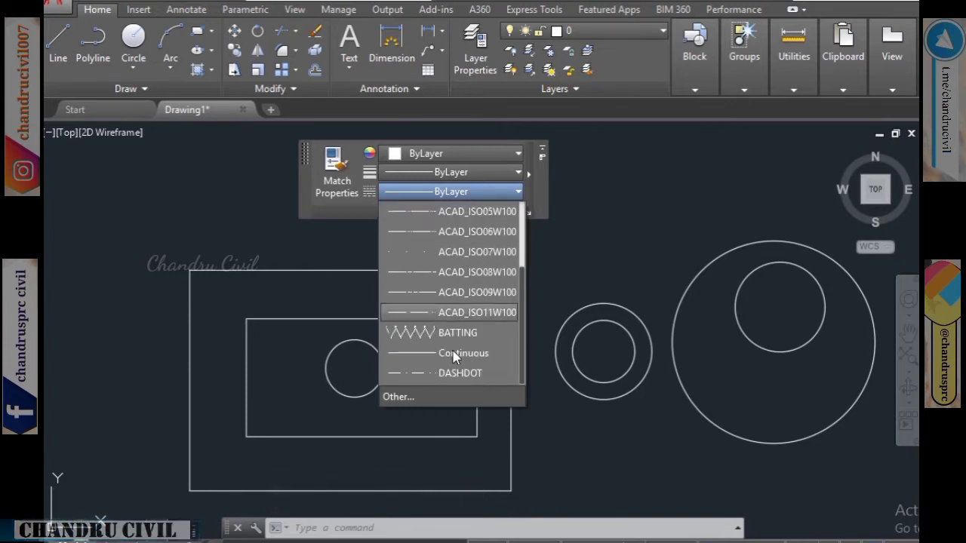
scroll(453, 353, "up", 2)
left_click(315, 249)
Step: Select the outer rectangle and assign it the ACAD_ISO07W100 linetype
left_click(325, 261)
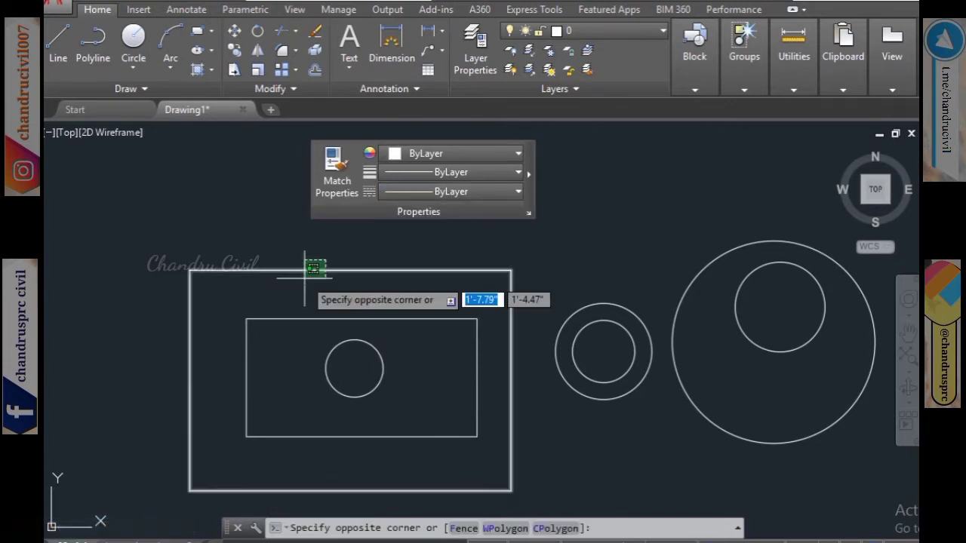
left_click(305, 277)
left_click(452, 191)
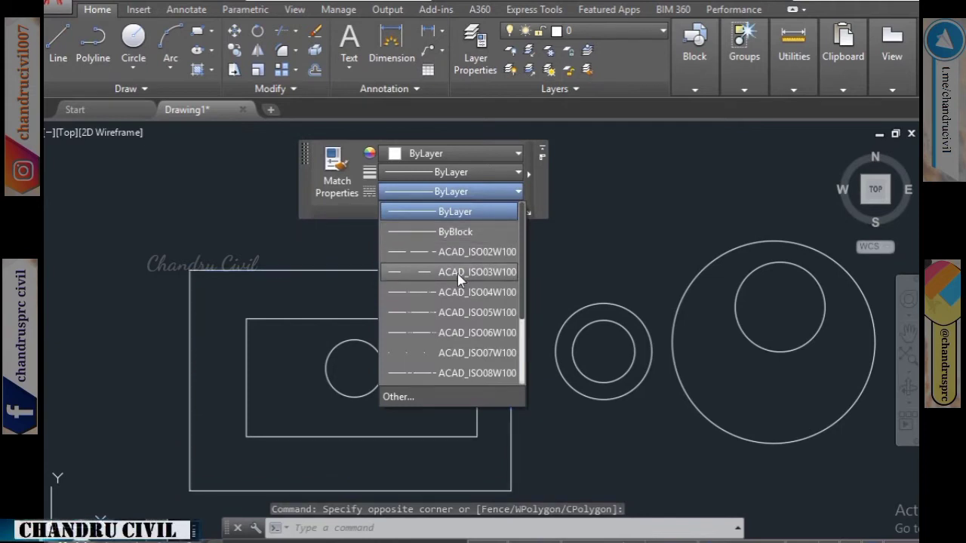
left_click(444, 363)
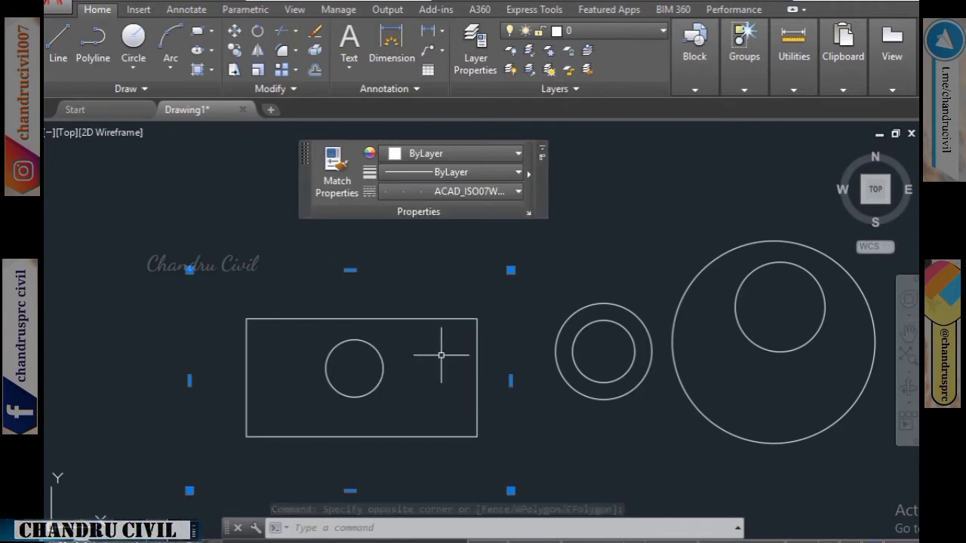
Step: Change the outer rectangle's linetype to BATTING and inspect the pattern
left_click(427, 193)
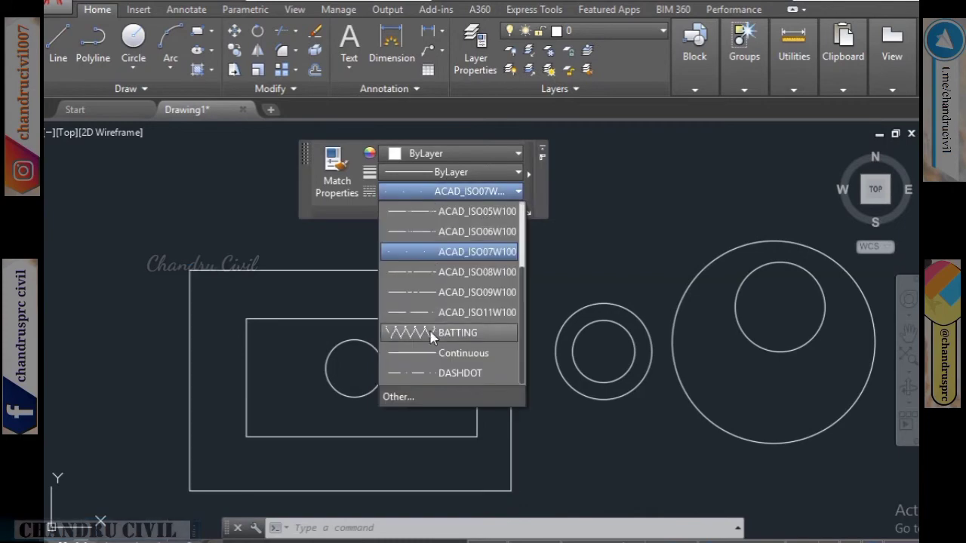
left_click(432, 334)
scroll(465, 362, "down", 2)
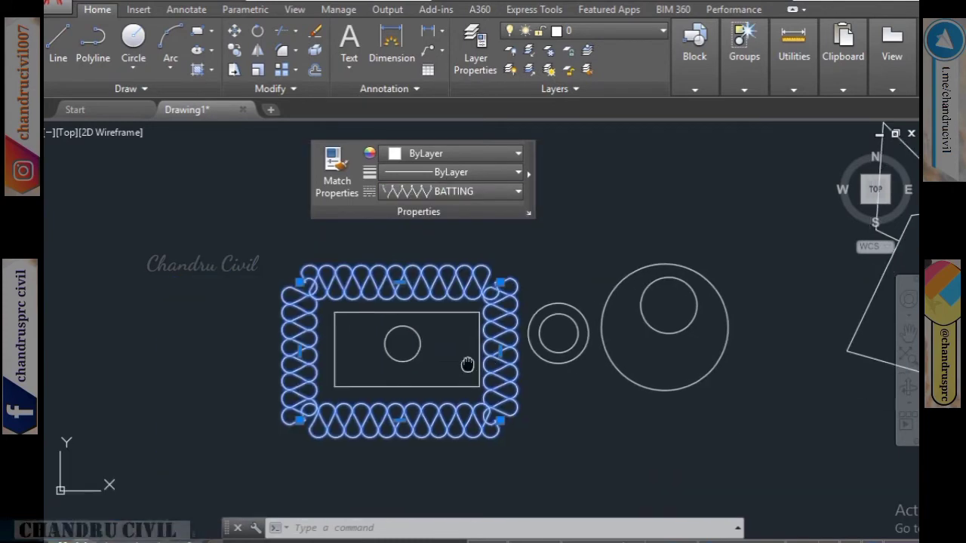
scroll(466, 362, "up", 2)
middle_click_drag(465, 362, 441, 368)
scroll(442, 369, "down", 2)
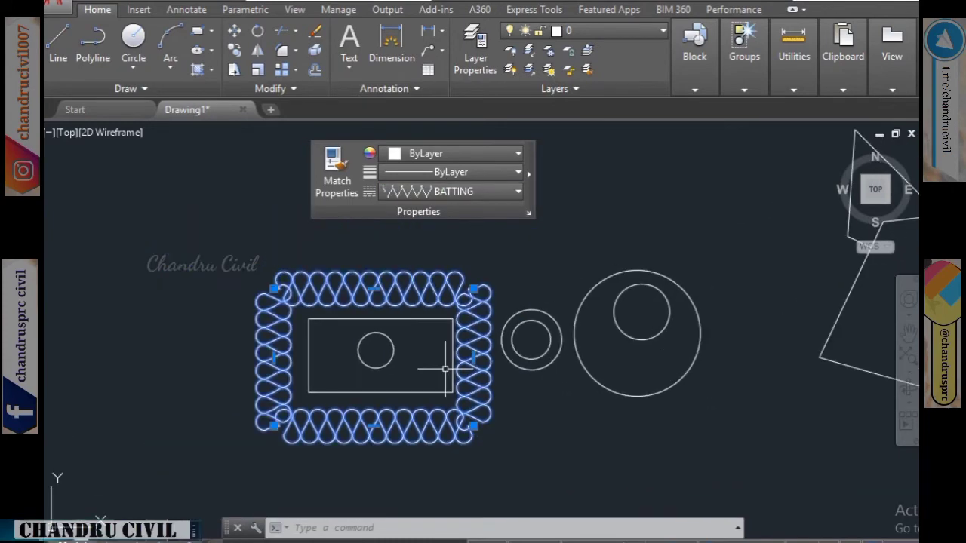
Step: Change the outer rectangle's linetype to ACAD_ISO11W100 and check its edges up close
left_click(491, 188)
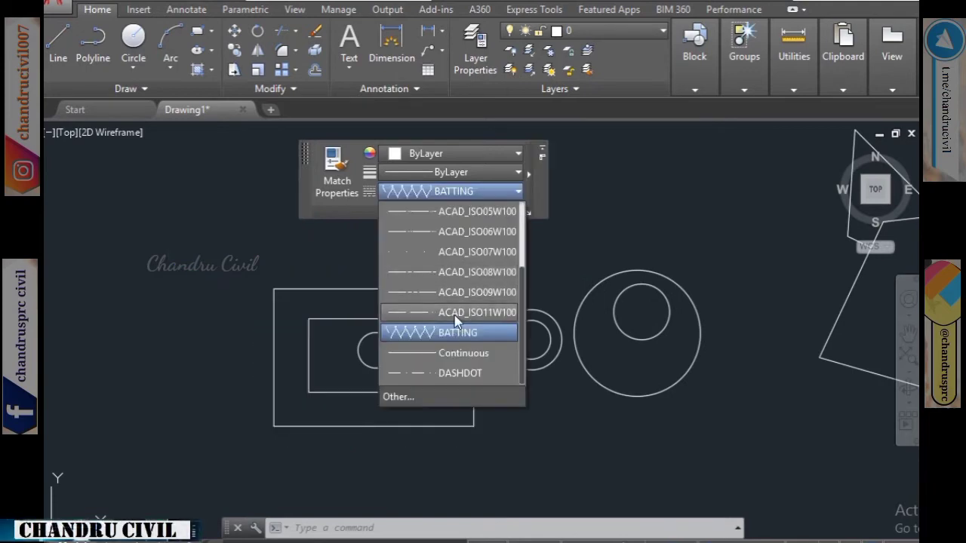
left_click(468, 312)
scroll(439, 279, "up", 2)
scroll(437, 274, "up", 2)
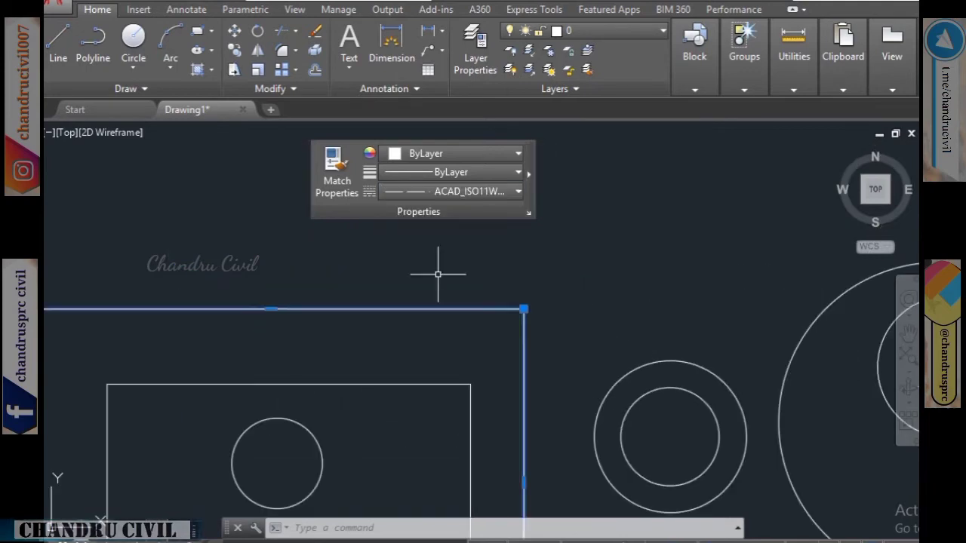
scroll(438, 295, "down", 2)
scroll(438, 299, "up", 2)
scroll(437, 300, "down", 2)
middle_click_drag(437, 299, 452, 308)
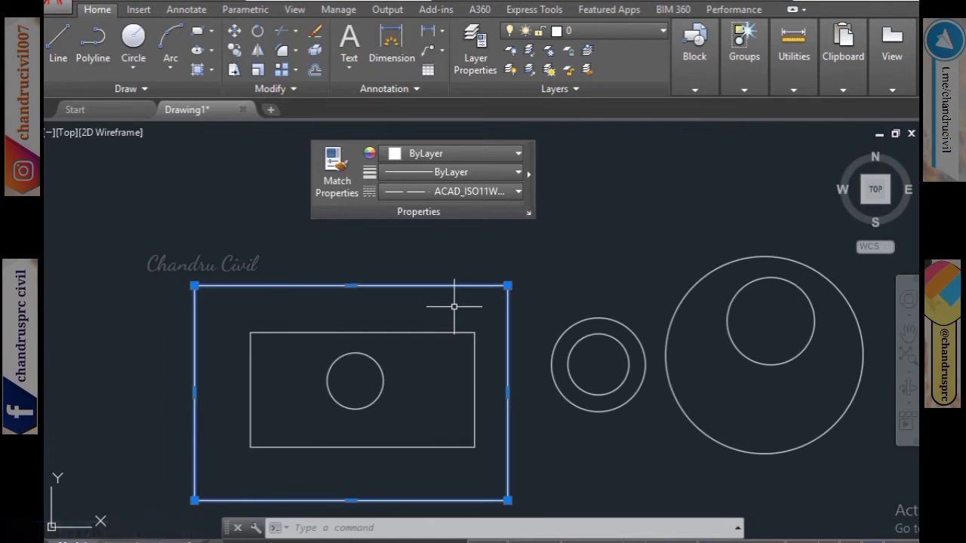
scroll(307, 286, "up", 2)
scroll(308, 287, "down", 2)
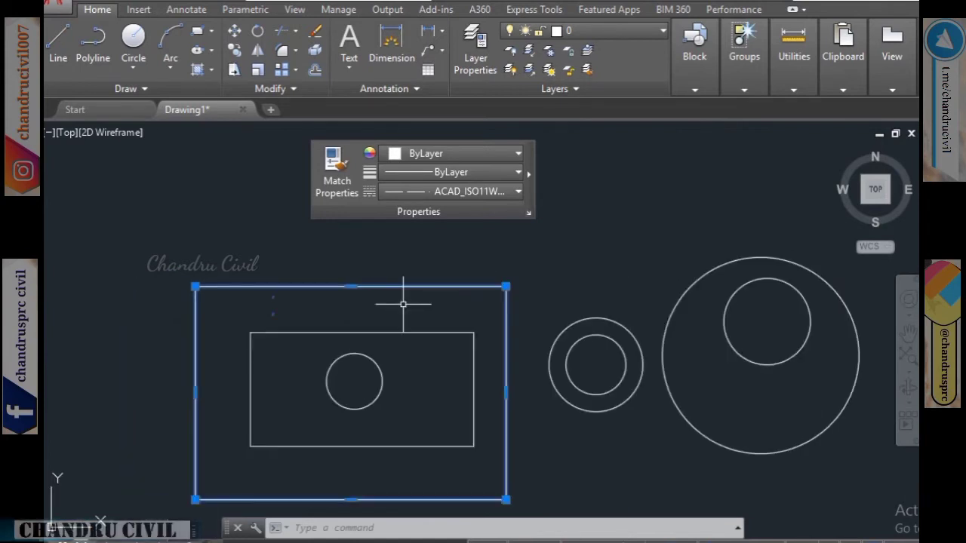
Step: Change the outer rectangle's linetype to ACAD_ISO08W100
left_click(467, 191)
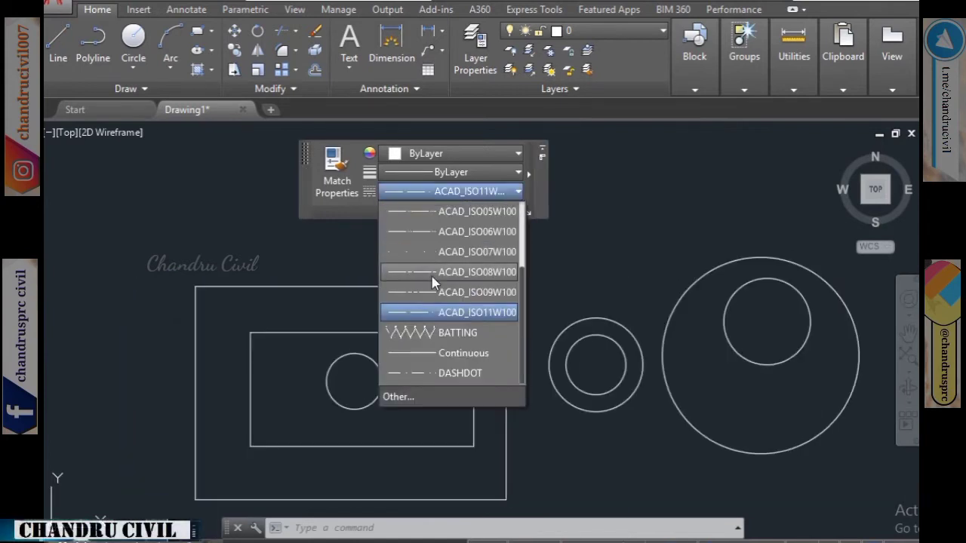
left_click(436, 272)
left_click(418, 287)
Step: Open the outer rectangle's full properties and set its linetype scale to 55
right_click(401, 291)
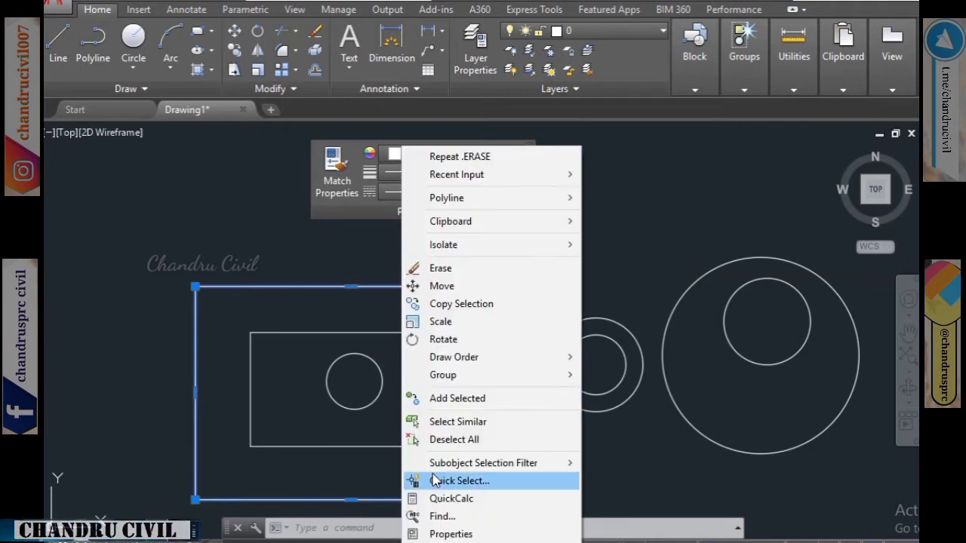
left_click(429, 530)
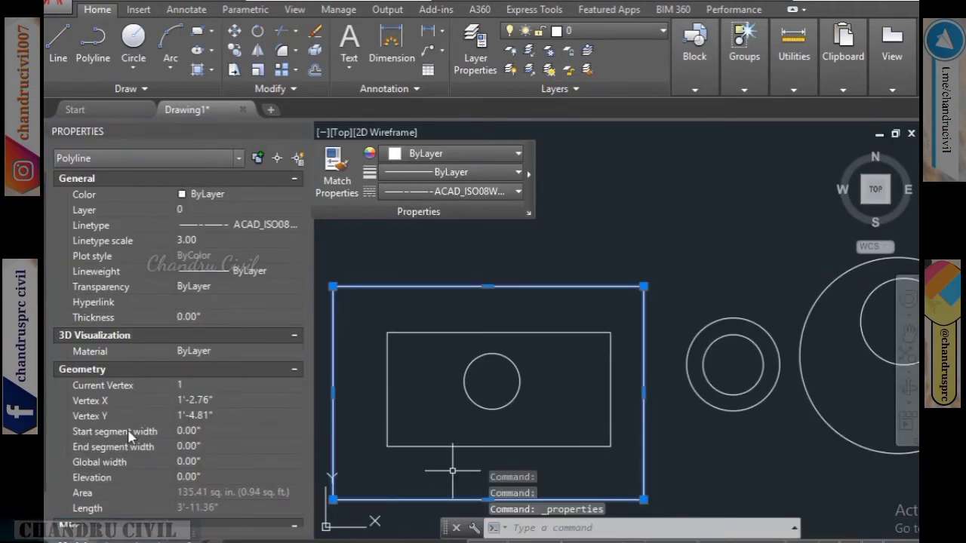
scroll(219, 302, "down", 1)
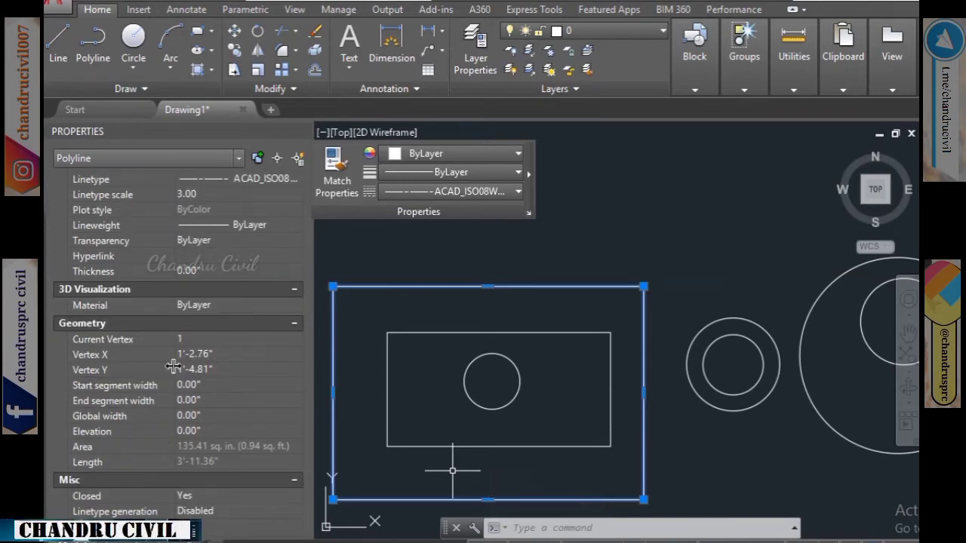
scroll(124, 374, "up", 1)
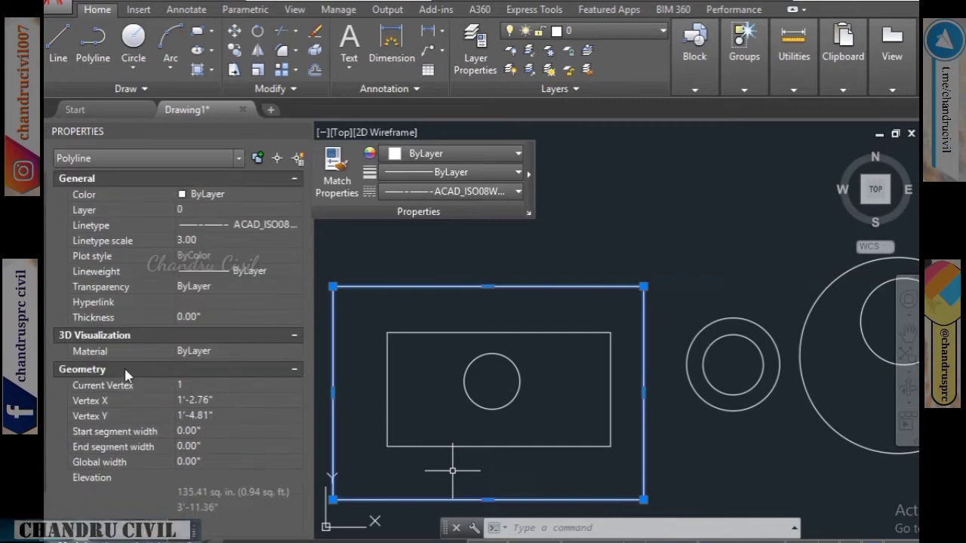
left_click(219, 242)
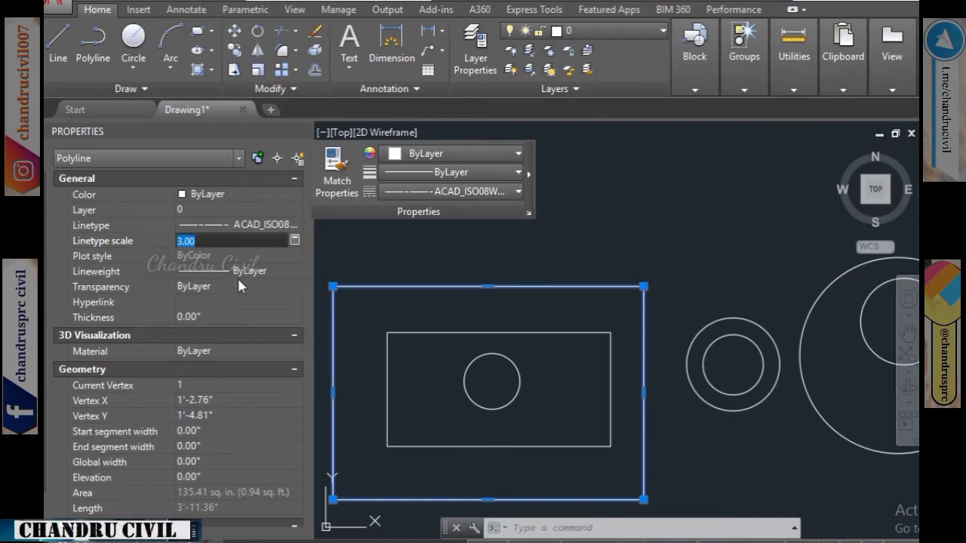
type("55")
key("Return")
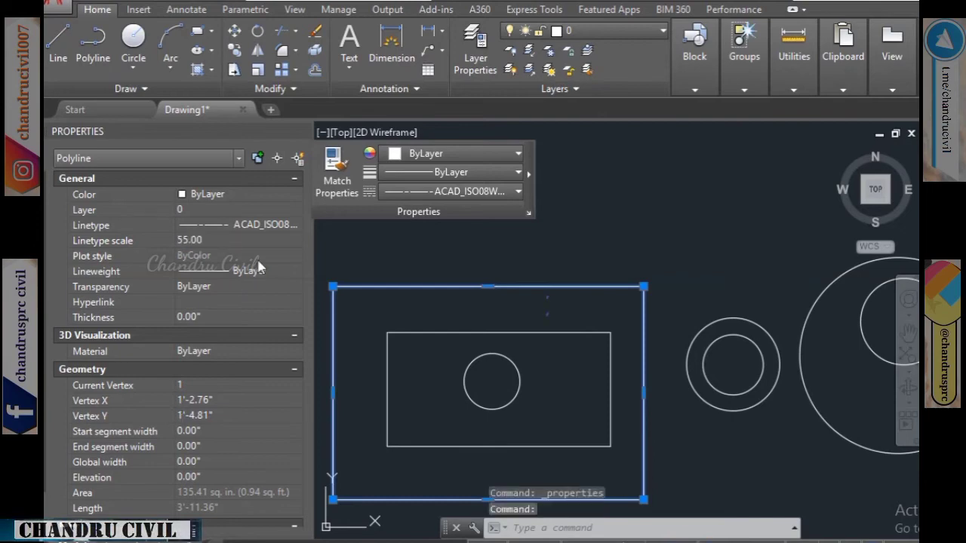
Step: Set the outer rectangle's linetype scale to 1.00 and close its properties
left_click(223, 242)
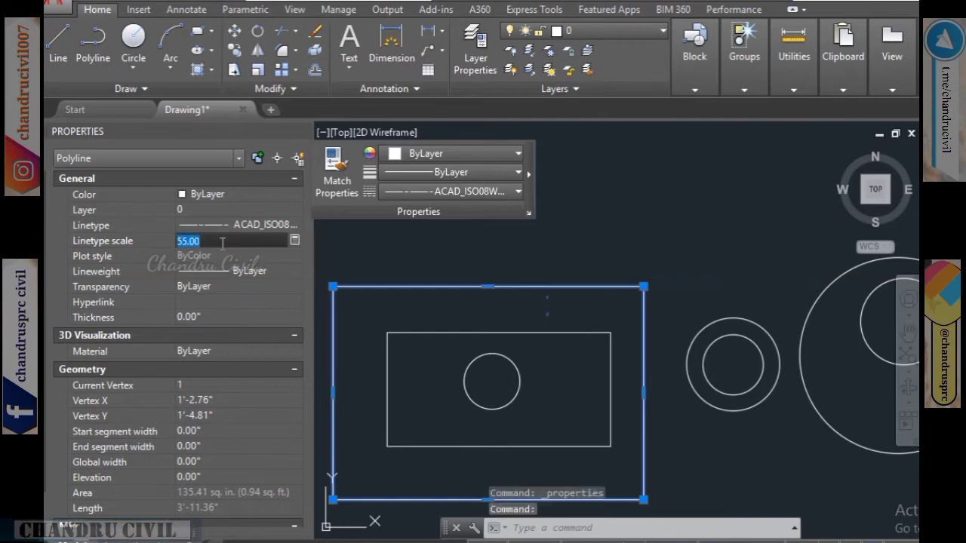
type("1.00")
key("Return")
scroll(225, 322, "down", 3)
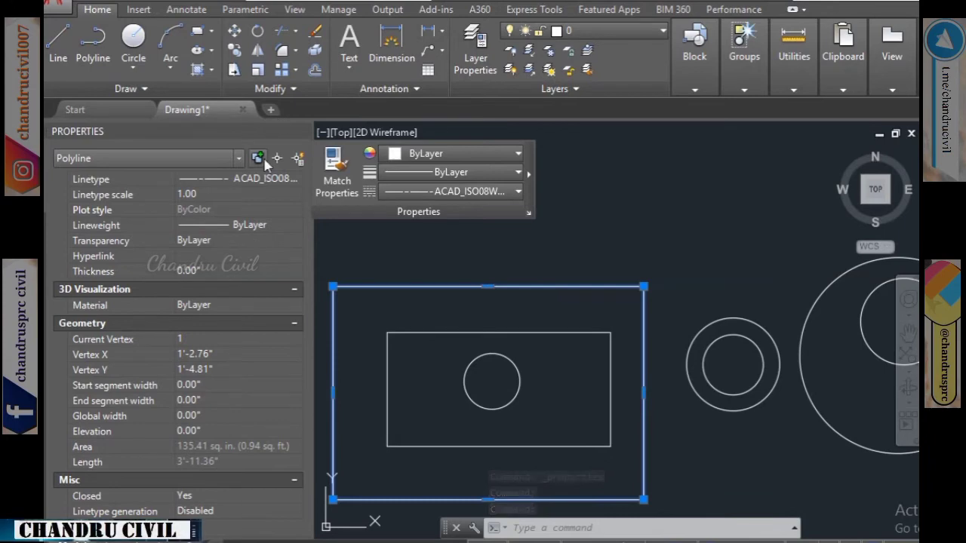
key("ctrl+1")
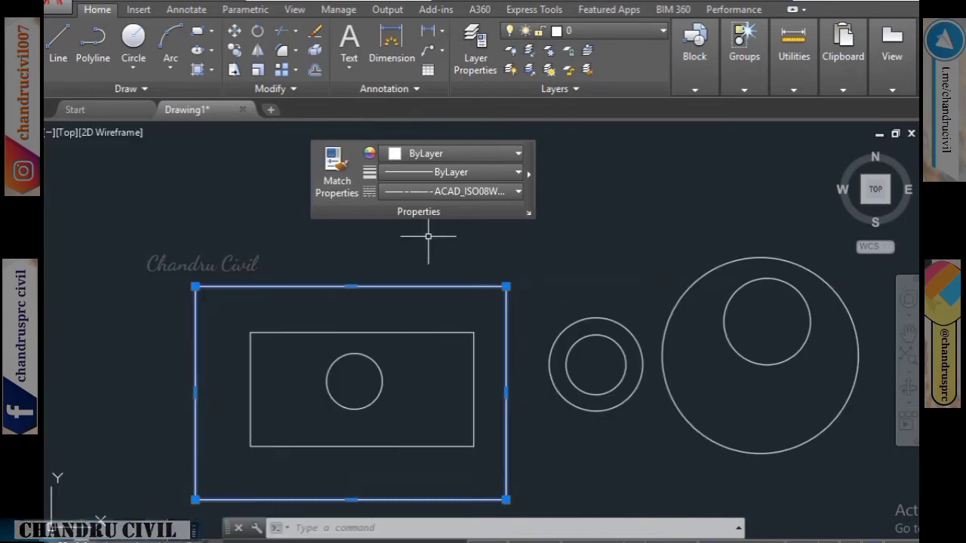
Step: Change the outer rectangle's linetype to BATTING and deselect it
left_click(456, 191)
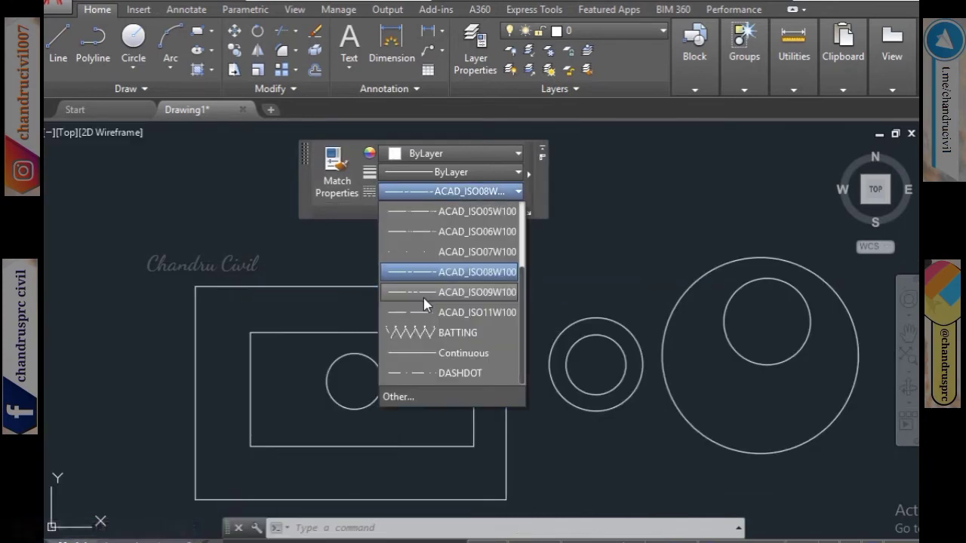
left_click(452, 333)
key("Escape")
key("Escape")
scroll(550, 352, "down", 2)
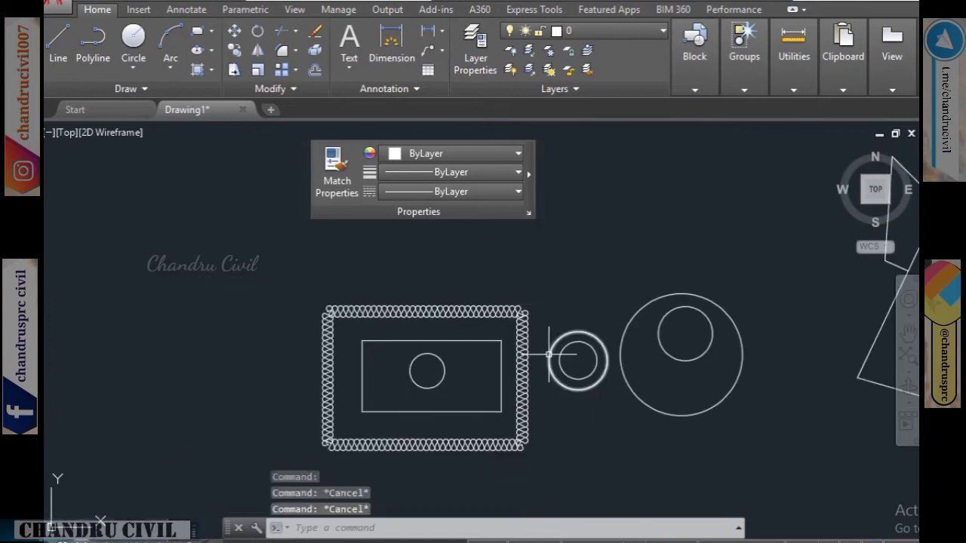
Step: Select the long green line beyond the polygon shapes and assign it the ACAD_ISO03W100 linetype
middle_click_drag(418, 353, 354, 355)
middle_click_drag(913, 375, 261, 378)
middle_click_drag(831, 342, 457, 345)
middle_click_drag(493, 249, 503, 444)
scroll(460, 384, "up", 2)
left_click(452, 340)
left_click(392, 435)
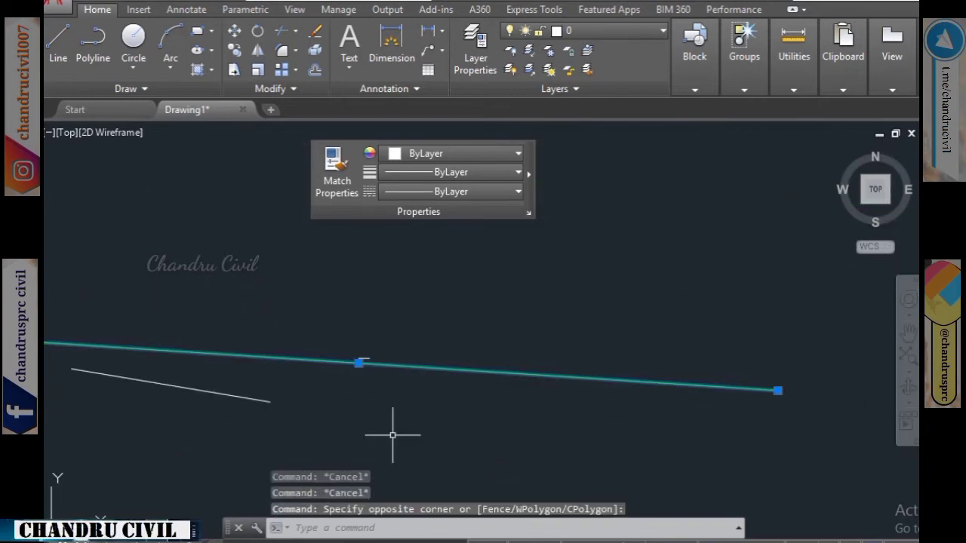
left_click(453, 192)
left_click(435, 278)
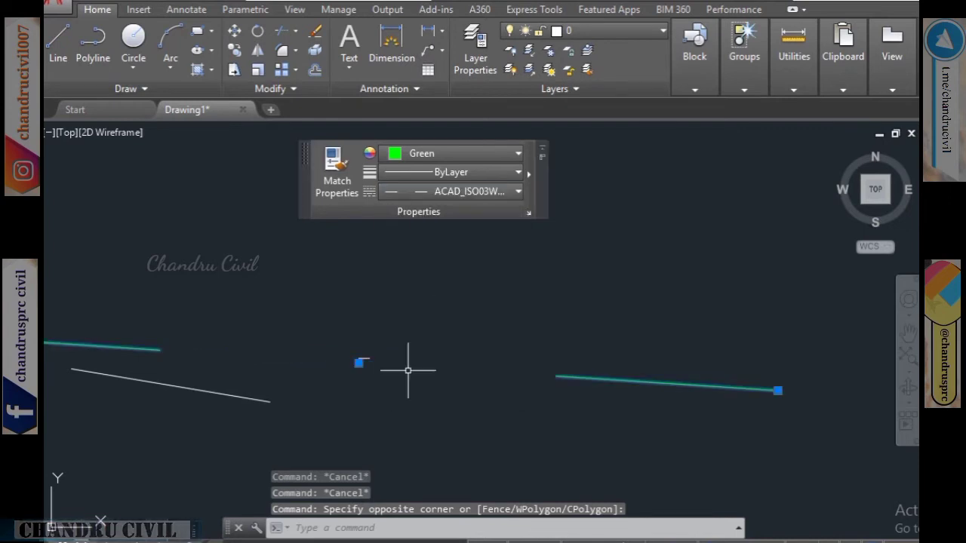
scroll(461, 366, "down", 2)
Step: Change the green line's linetype to ACAD_ISO11W100, view it alongside the other objects and deselect it
left_click(462, 192)
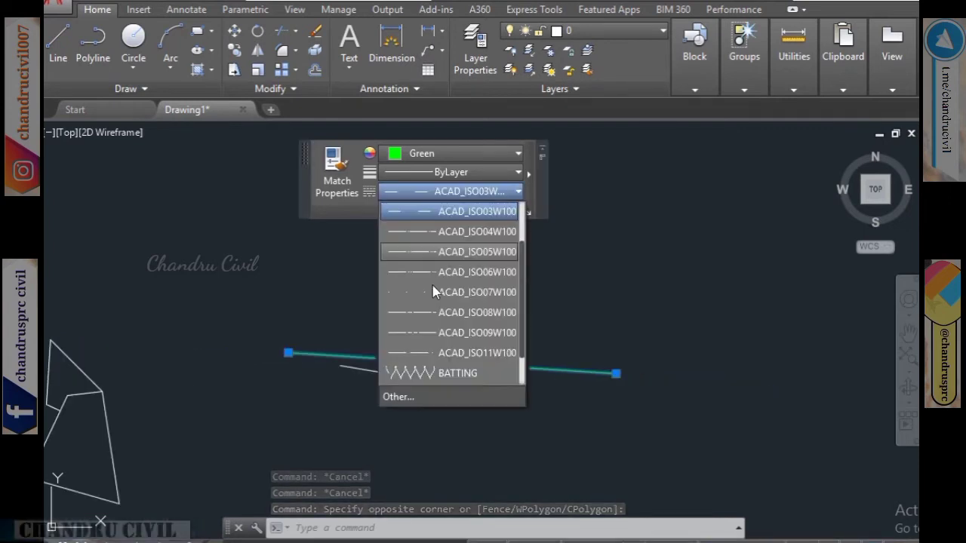
key("Escape")
left_click(493, 194)
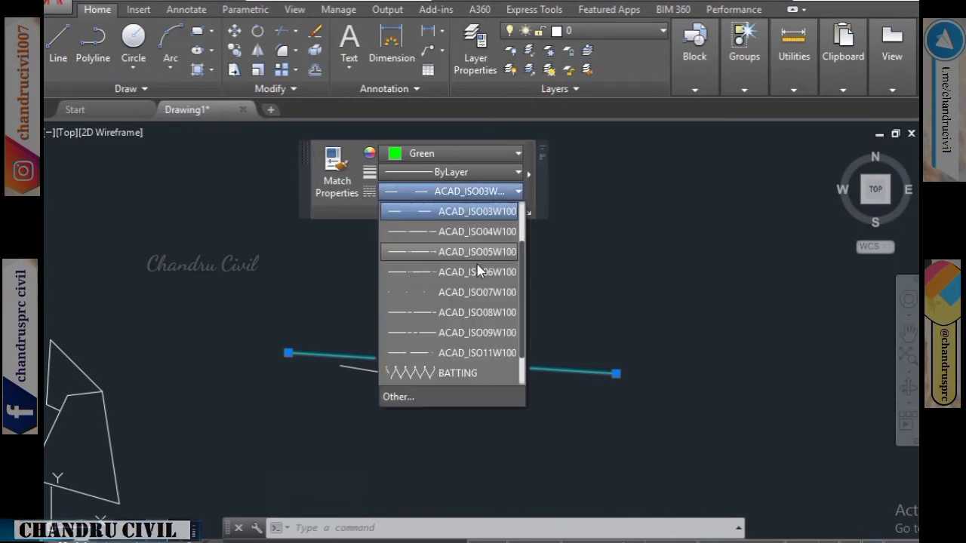
left_click(435, 353)
scroll(712, 381, "down", 6)
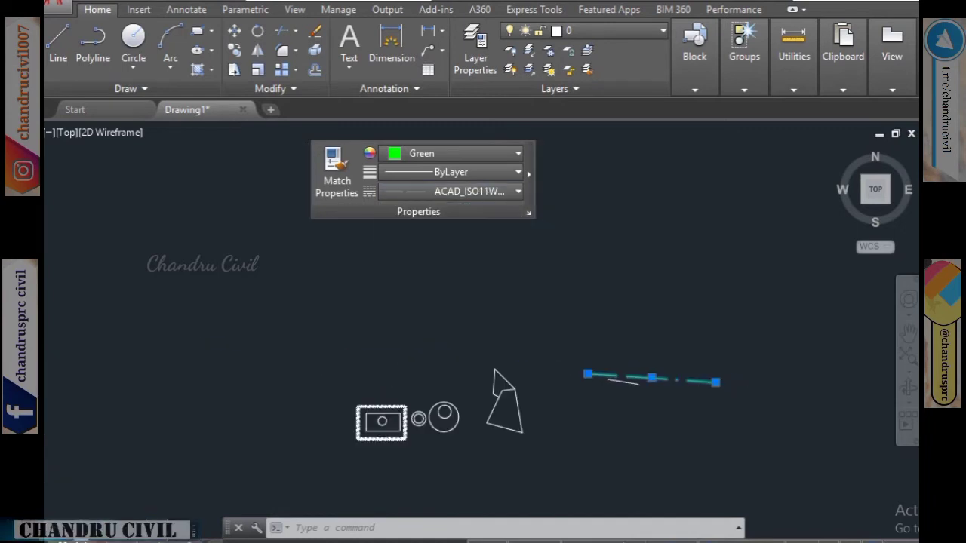
key("Escape")
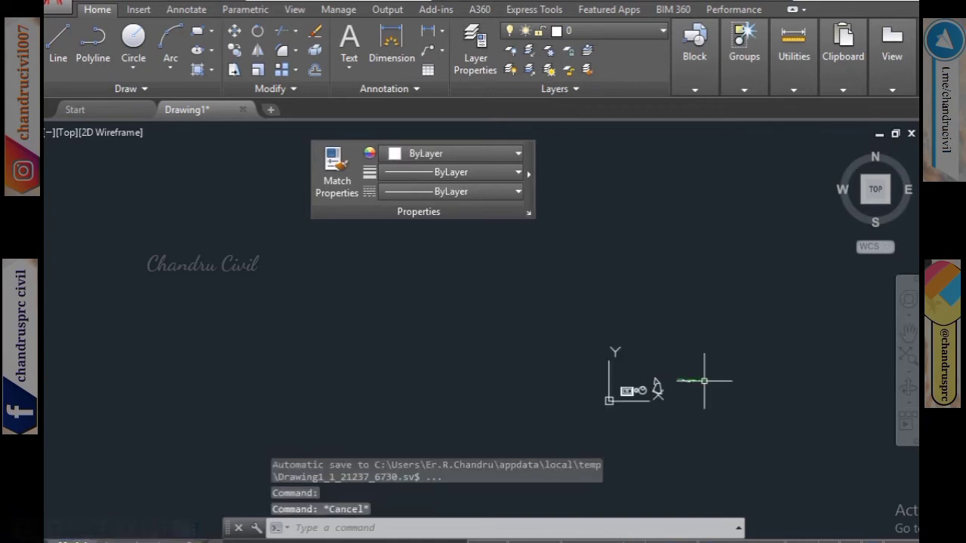
Step: Draw a nearly horizontal line about 60'-9" long in the empty area above the existing objects
type("l")
key("Return")
left_click(174, 280)
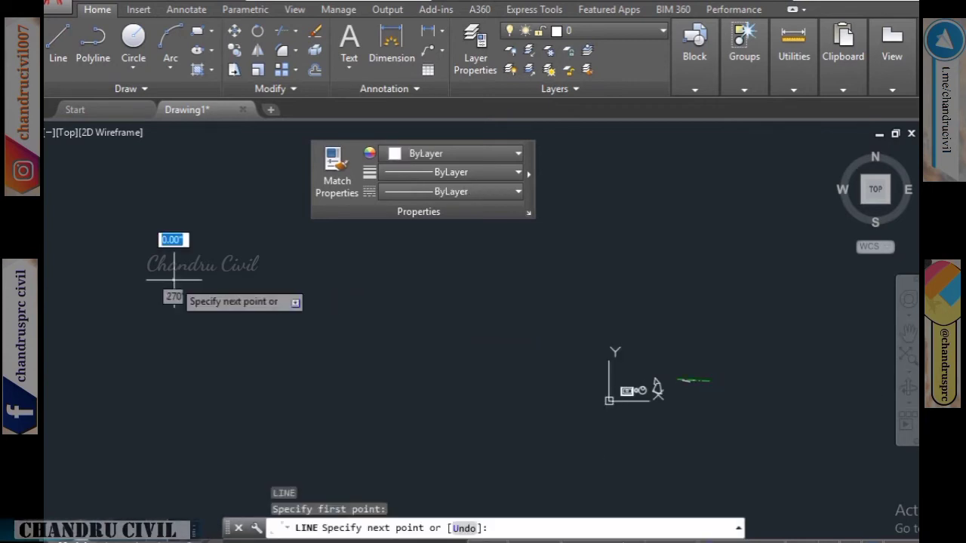
left_click(776, 287)
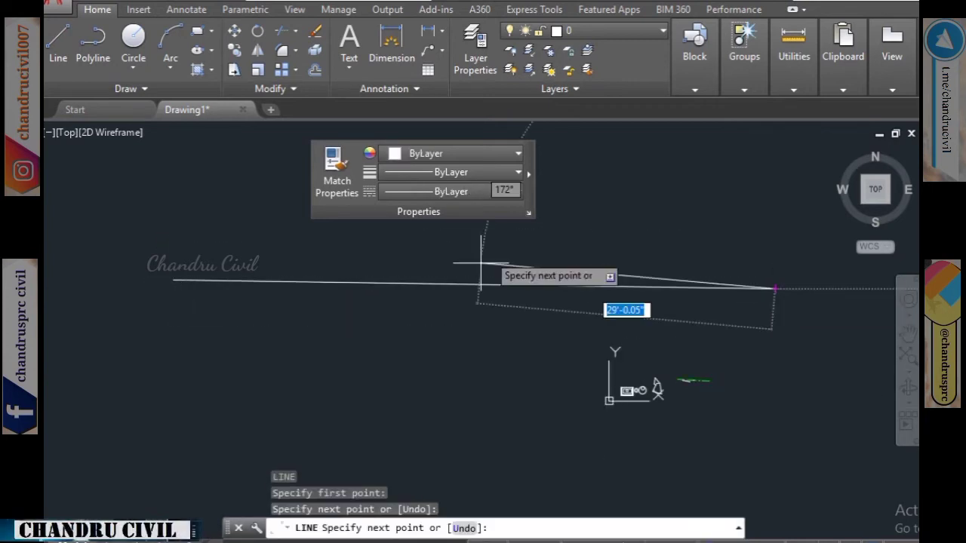
key("Escape")
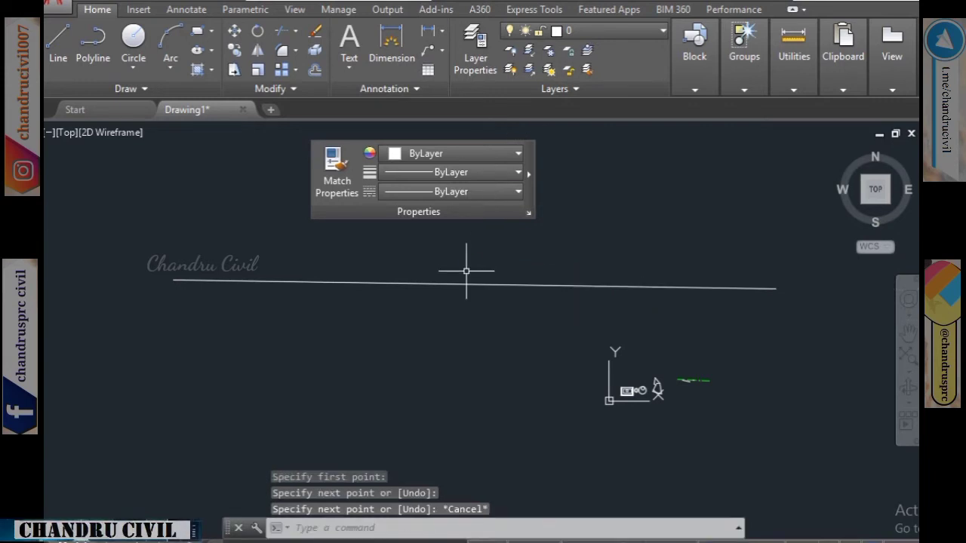
Step: Try the ACAD_ISO02W100 and ACAD_ISO05W100 linetypes on the new long line
left_click(466, 284)
left_click(450, 192)
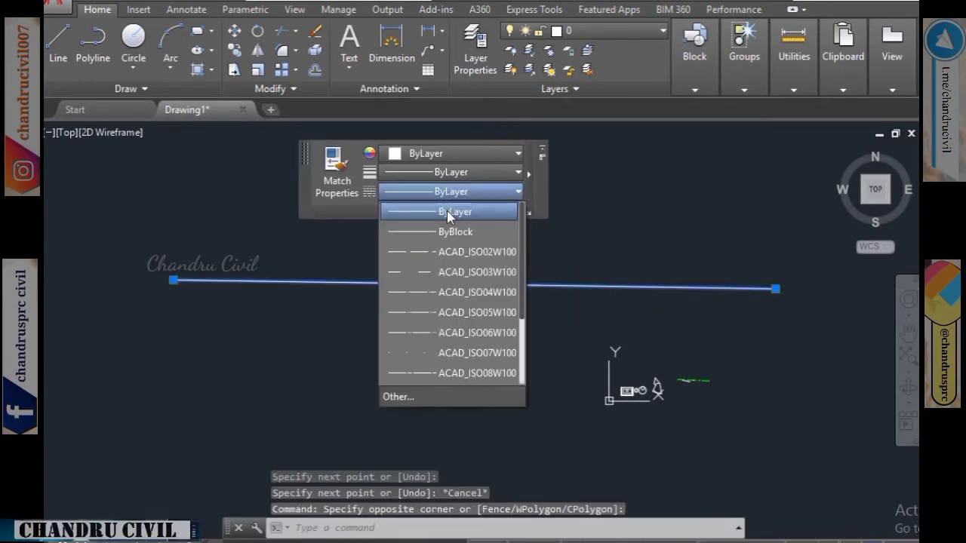
left_click(453, 252)
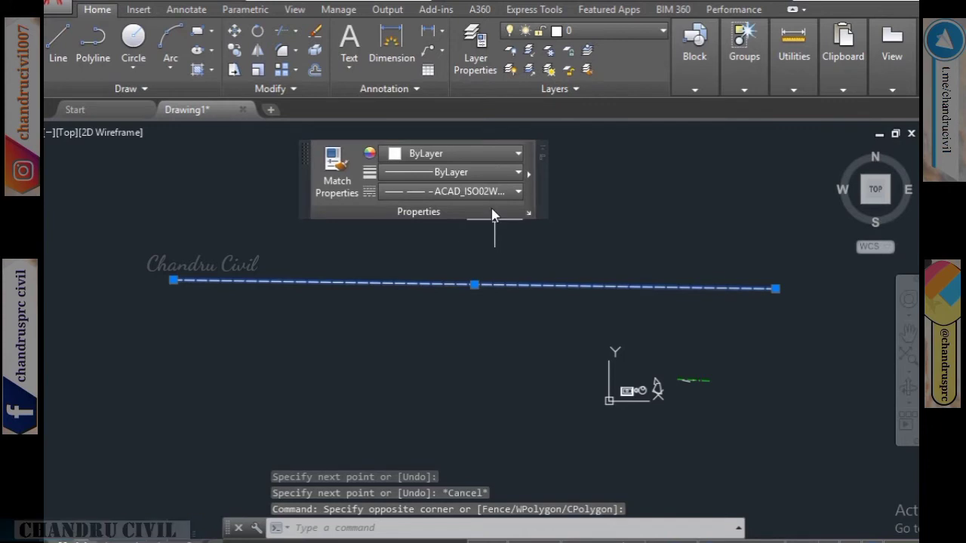
left_click(490, 193)
left_click(466, 272)
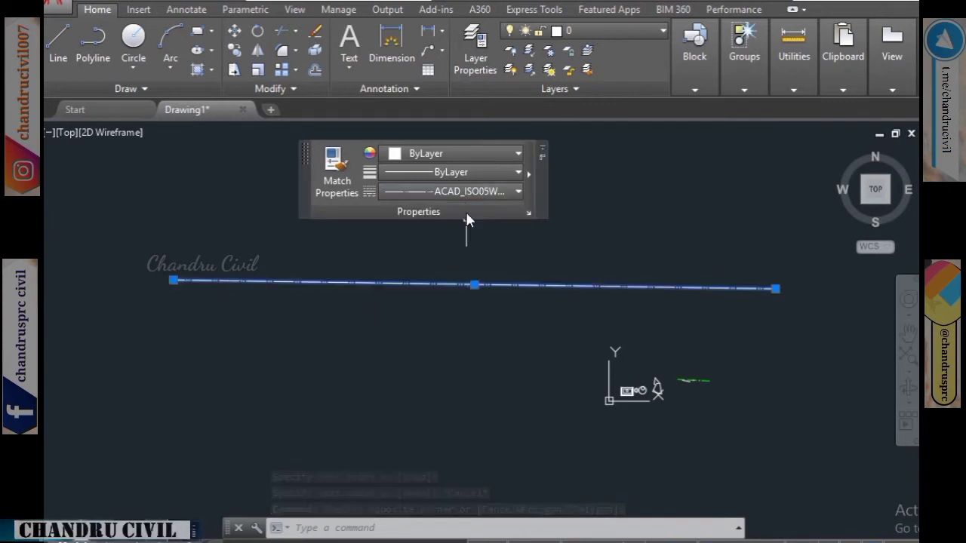
scroll(467, 218, "up", 5)
scroll(427, 276, "down", 2)
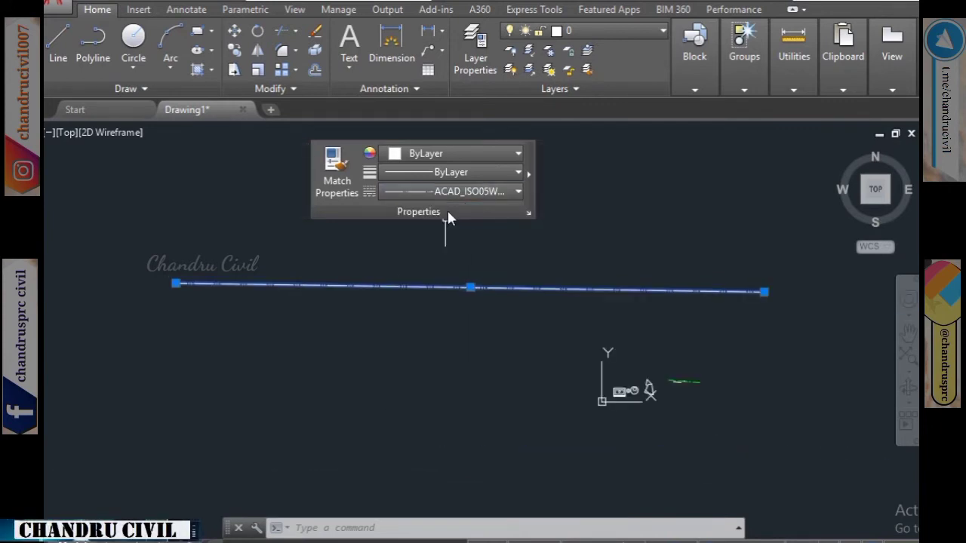
Step: Change the long line's linetype to BATTING, inspect the pattern up close and deselect the line
left_click(452, 191)
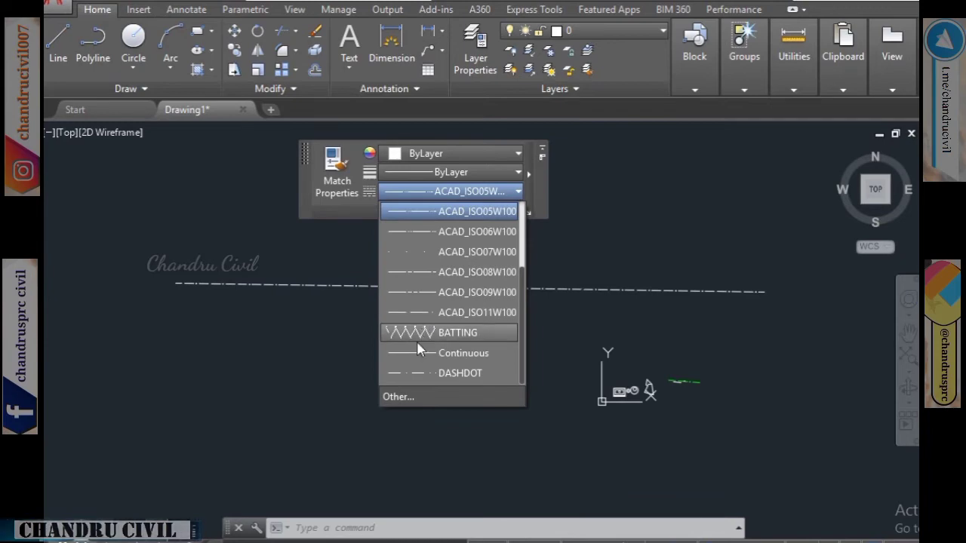
left_click(452, 332)
scroll(336, 286, "up", 5)
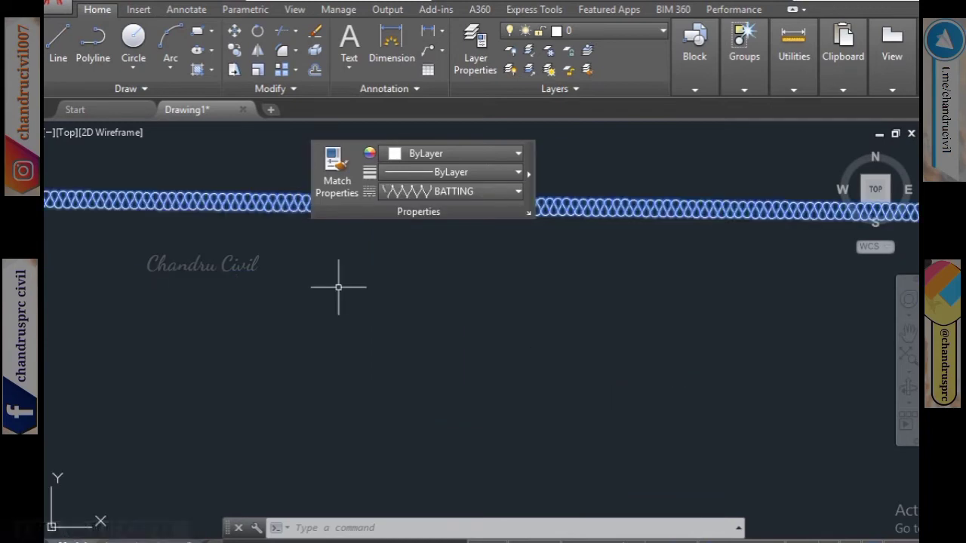
middle_click_drag(403, 246, 363, 460)
scroll(369, 447, "up", 5)
scroll(368, 446, "down", 5)
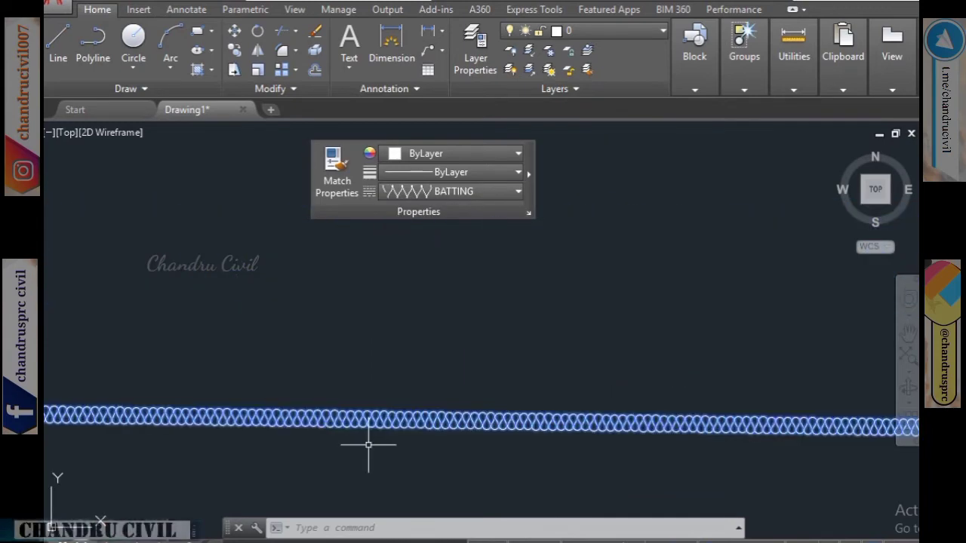
scroll(368, 445, "down", 7)
key("Escape")
key("Escape")
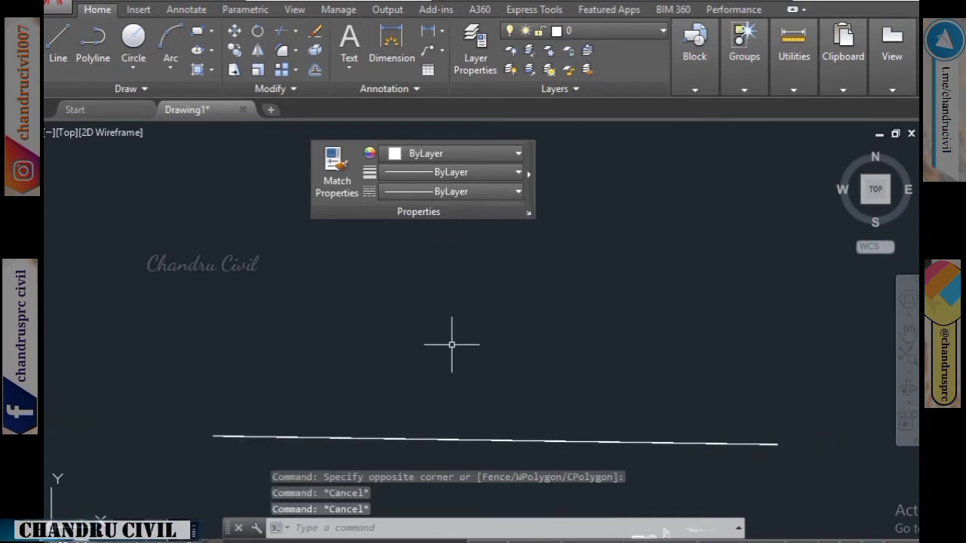
Step: Select the long BATTING line, open its full properties and set its linetype scale to 44
left_click(415, 393)
left_click(369, 455)
middle_click_drag(369, 455, 429, 337)
scroll(430, 337, "up", 1)
right_click(429, 337)
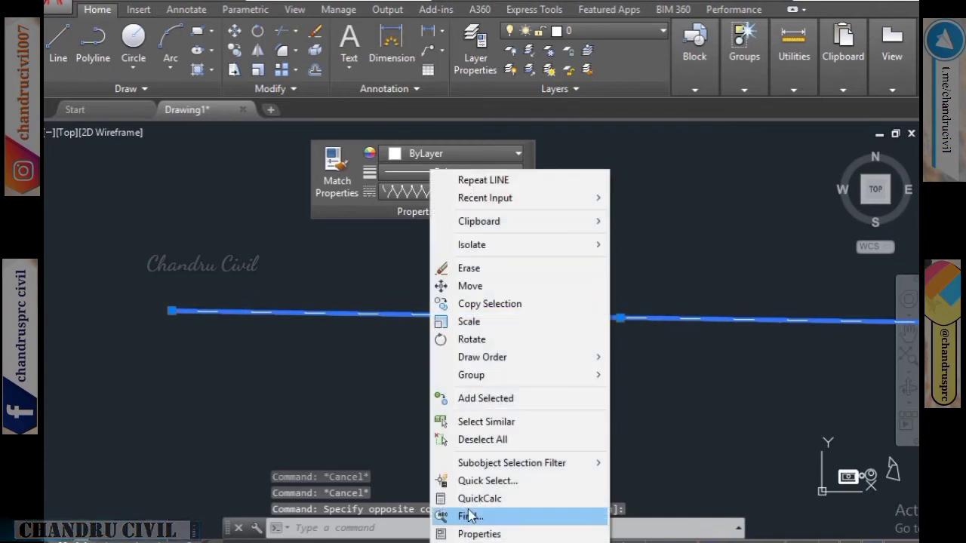
left_click(481, 541)
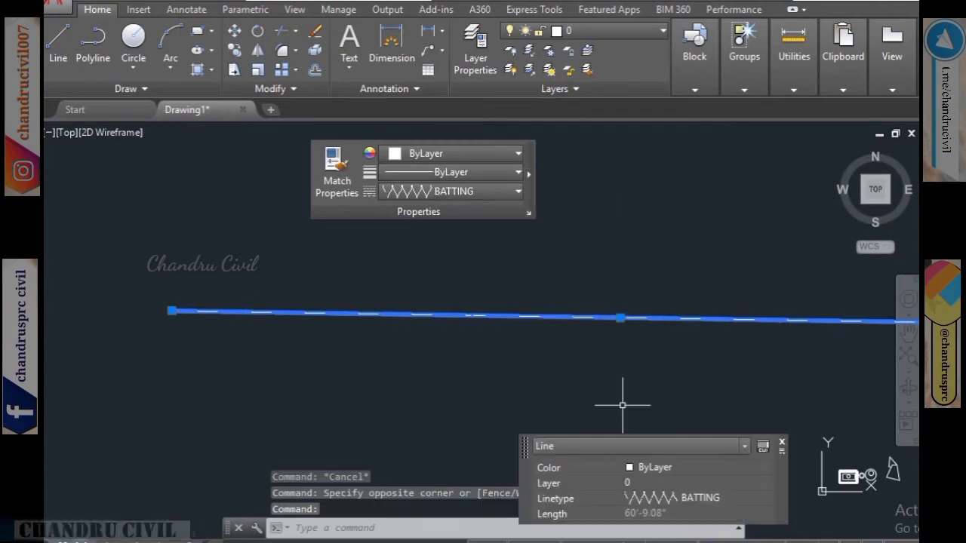
left_click(781, 444)
right_click(778, 443)
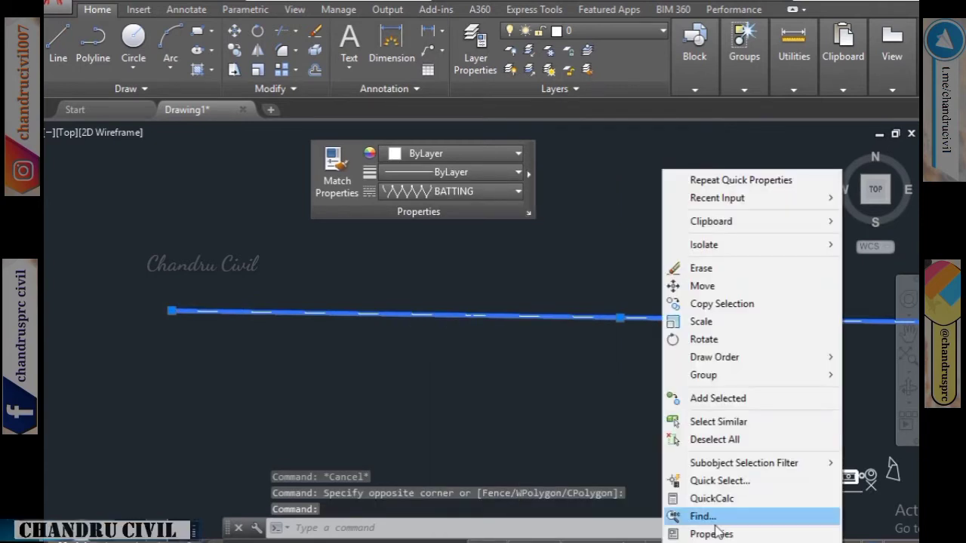
left_click(713, 533)
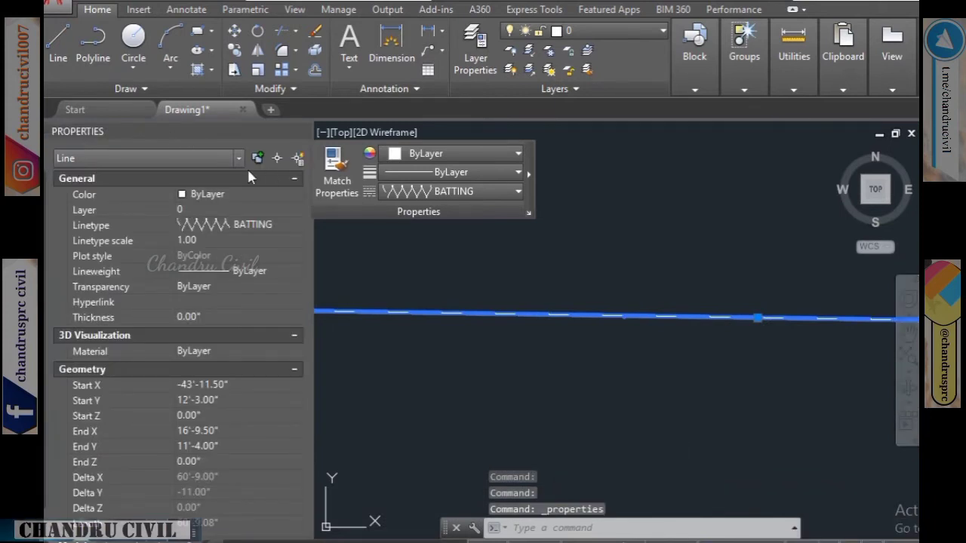
left_click(216, 241)
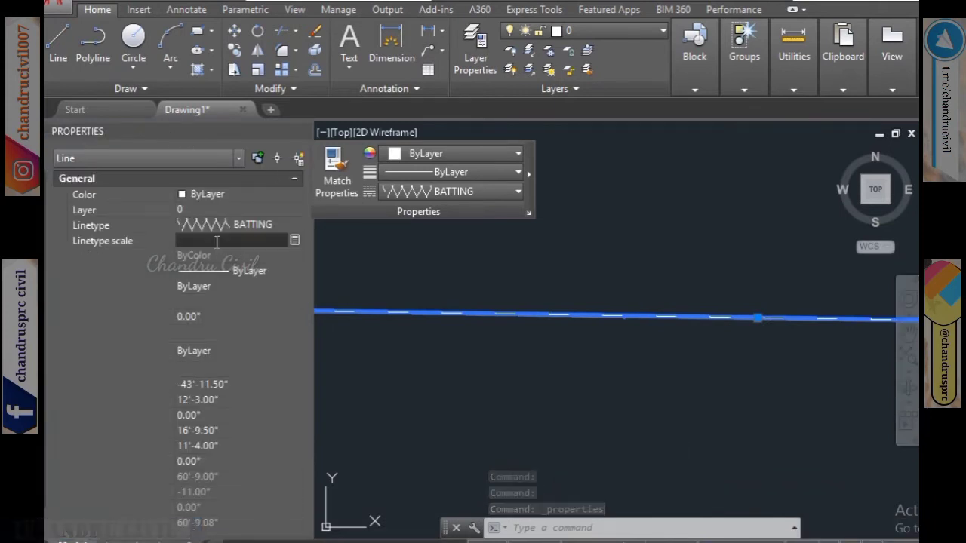
type("44")
key("Return")
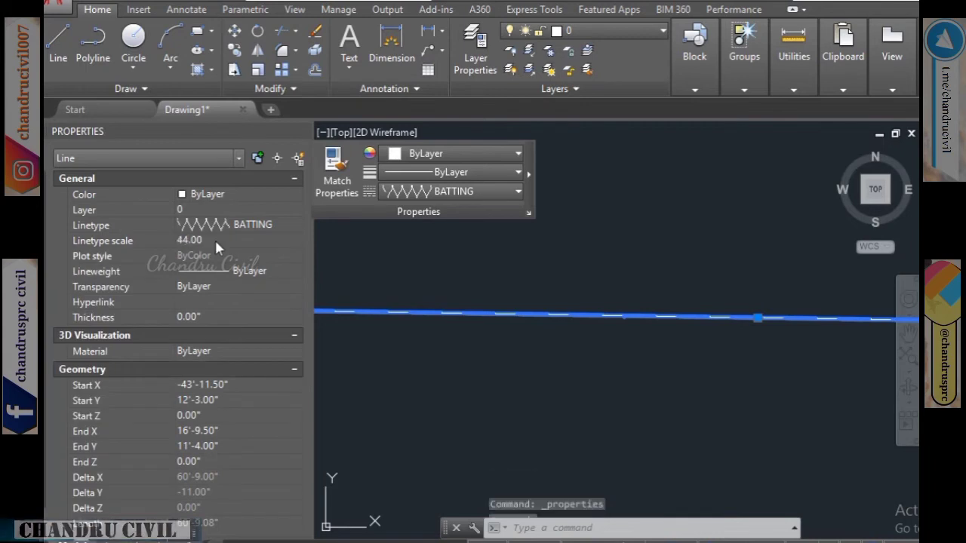
Step: Try linetype scales of 50, 100 and 1000 on the selected BATTING line
left_click(217, 240)
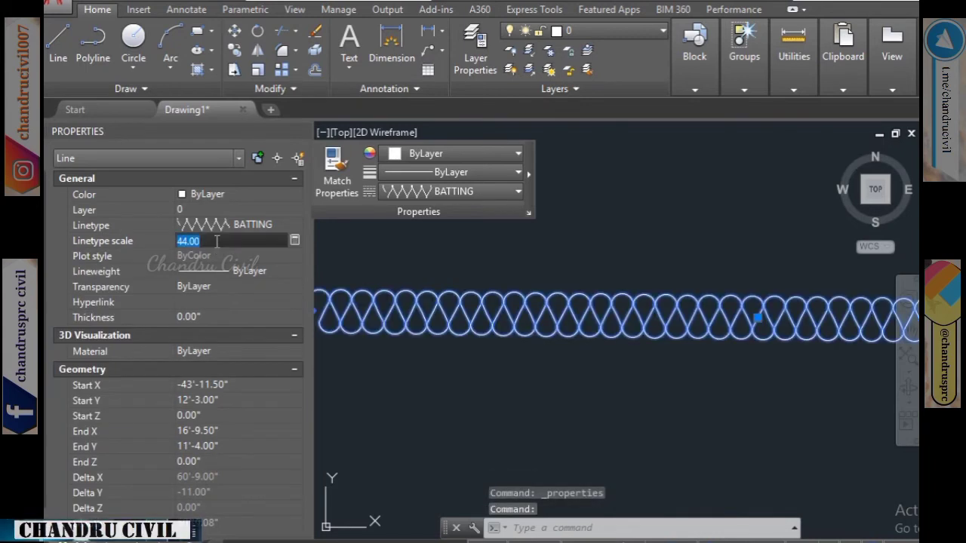
type("50")
key("Return")
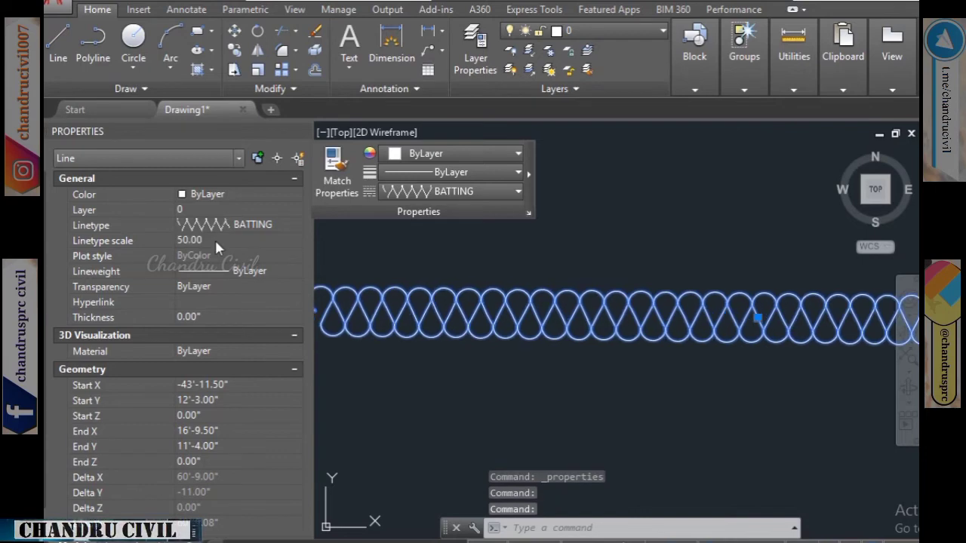
scroll(621, 433, "down", 5)
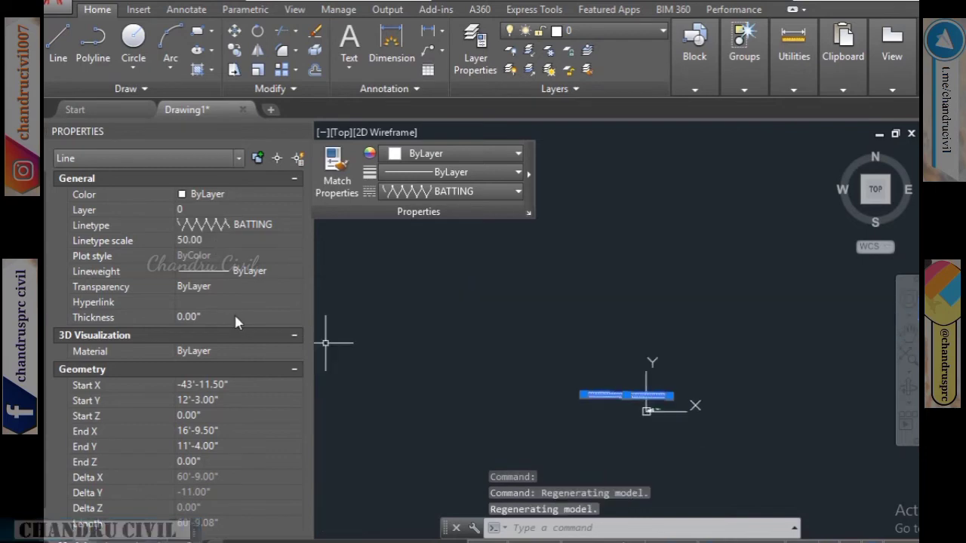
left_click(218, 241)
type("100")
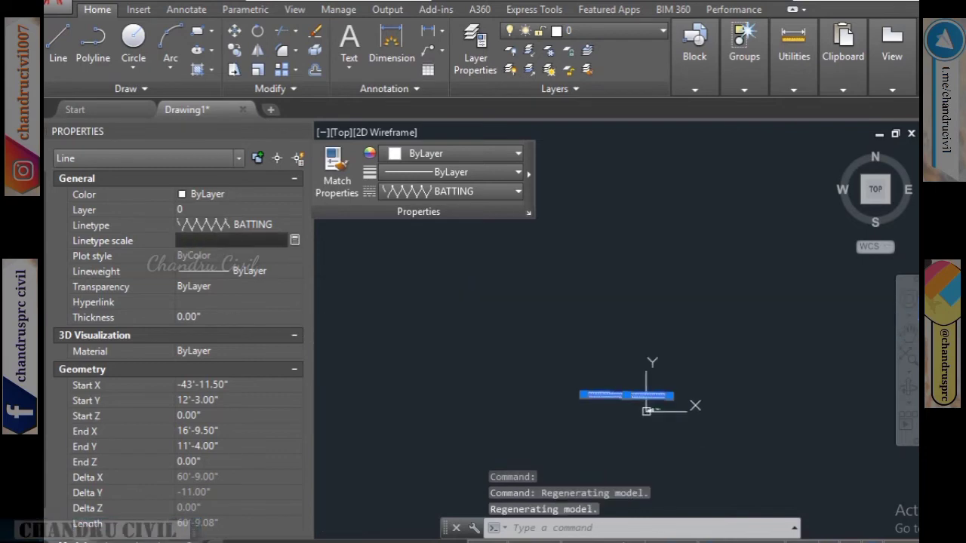
key("Return")
left_click(216, 235)
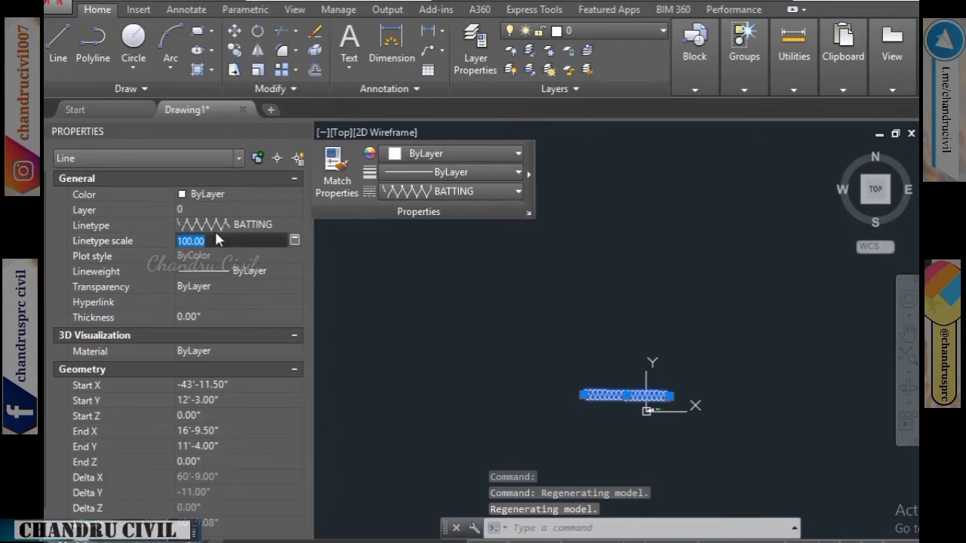
type("1000")
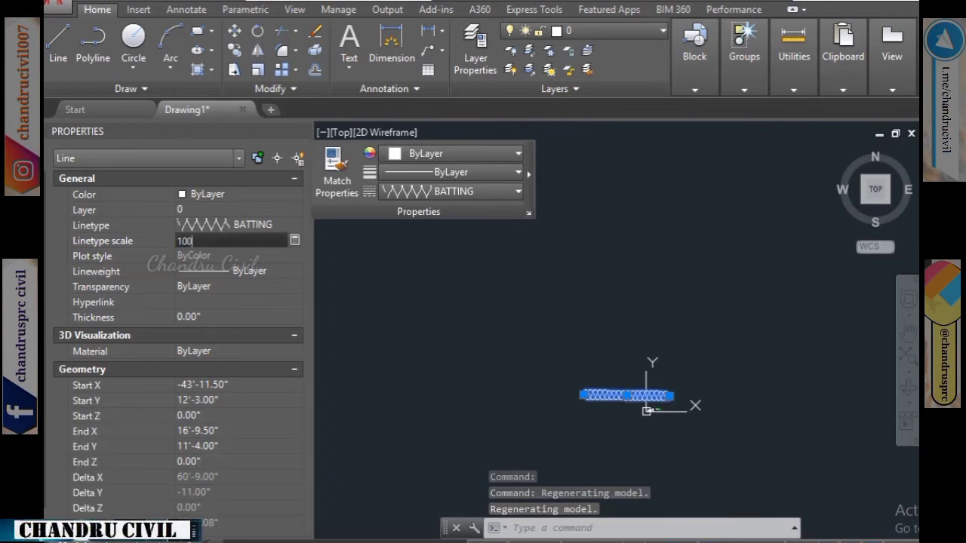
key("Return")
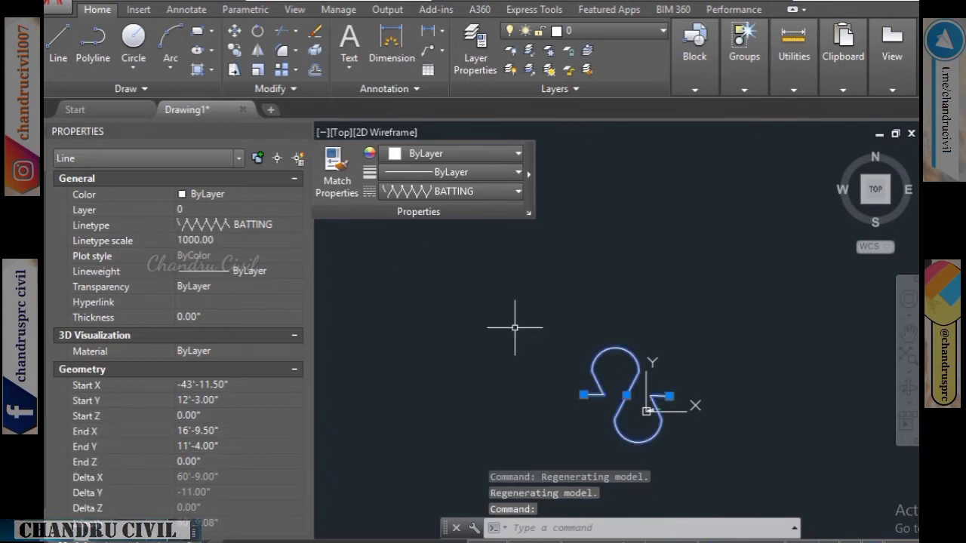
Step: Stretch the BATTING line's start point far outward, making the line about 447' long, and inspect the pattern
left_click(583, 394)
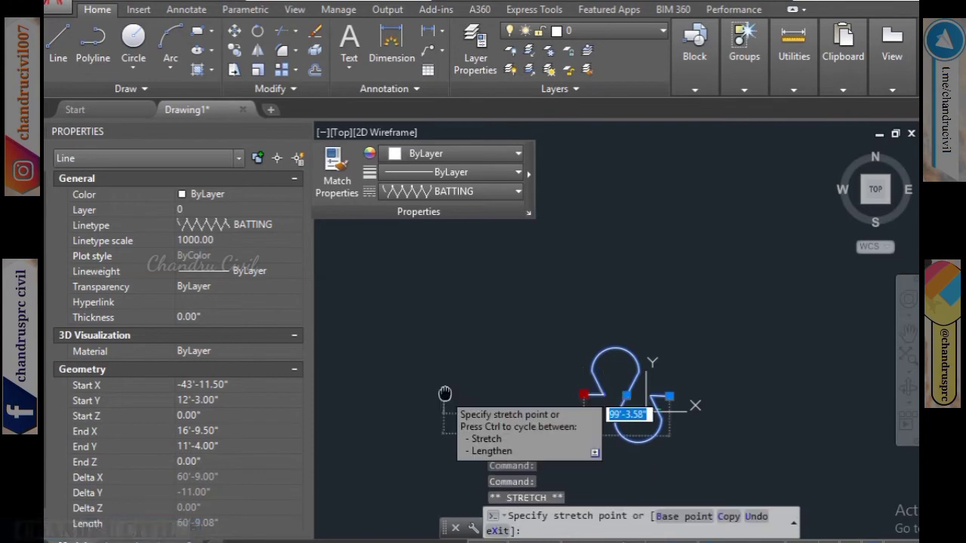
middle_click_drag(445, 393, 866, 357)
left_click(472, 349)
scroll(499, 337, "down", 3)
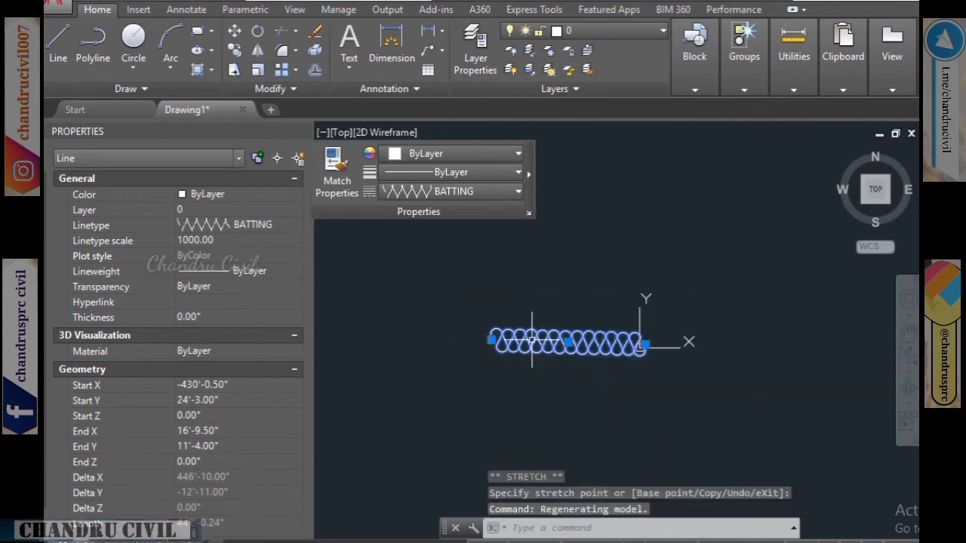
scroll(638, 343, "up", 5)
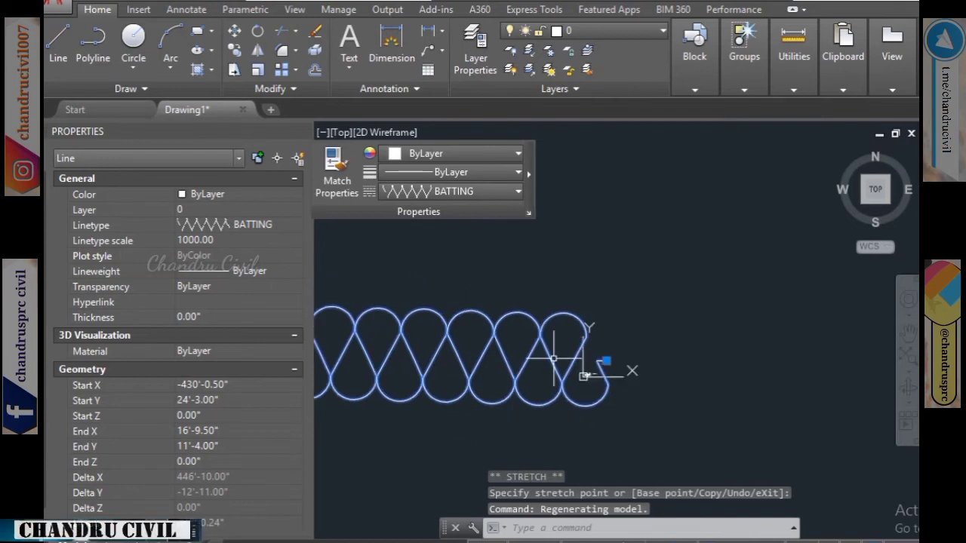
scroll(784, 332, "down", 5)
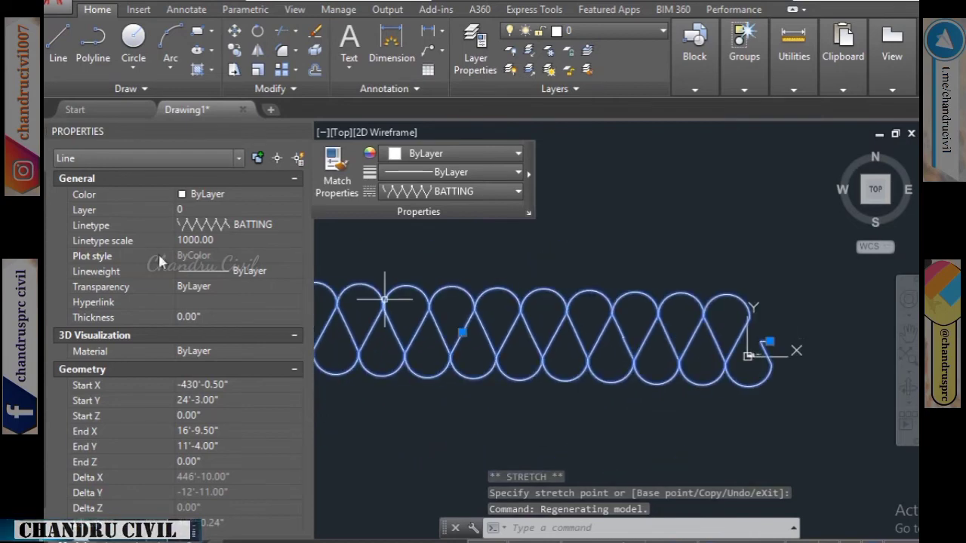
Step: Set the stretched BATTING line's linetype scale to 1
left_click(243, 237)
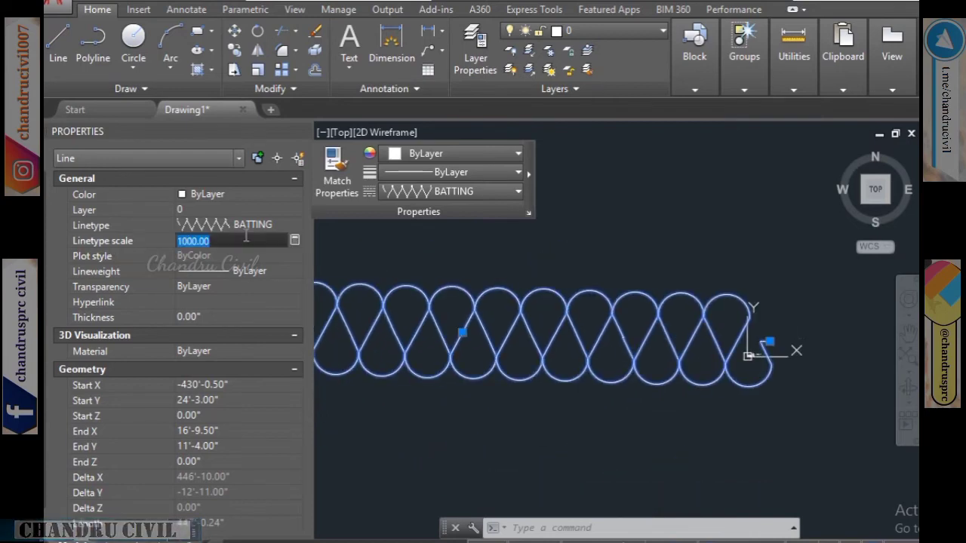
type("1")
key("Return")
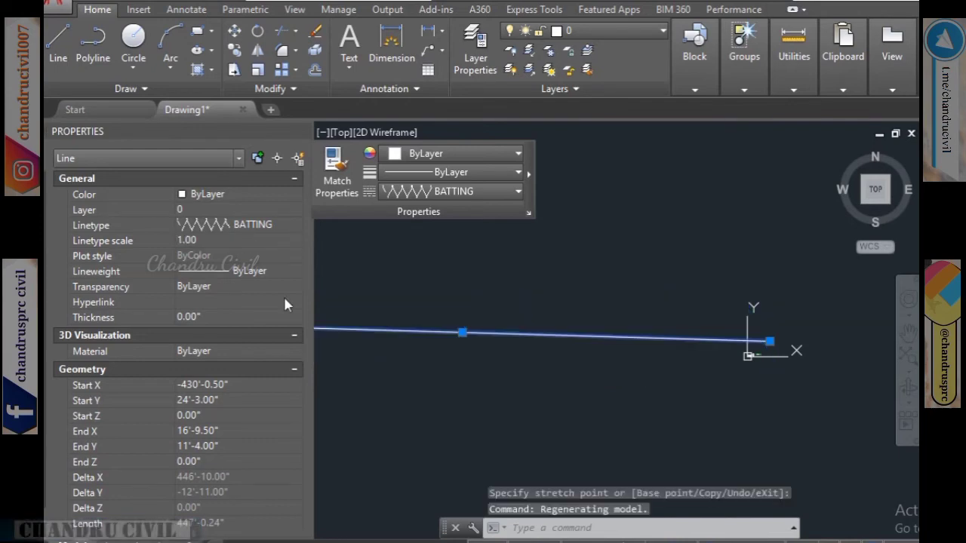
Step: Examine the BATTING pattern along the long line up close and from farther out, and close its full properties
scroll(553, 372, "up", 5)
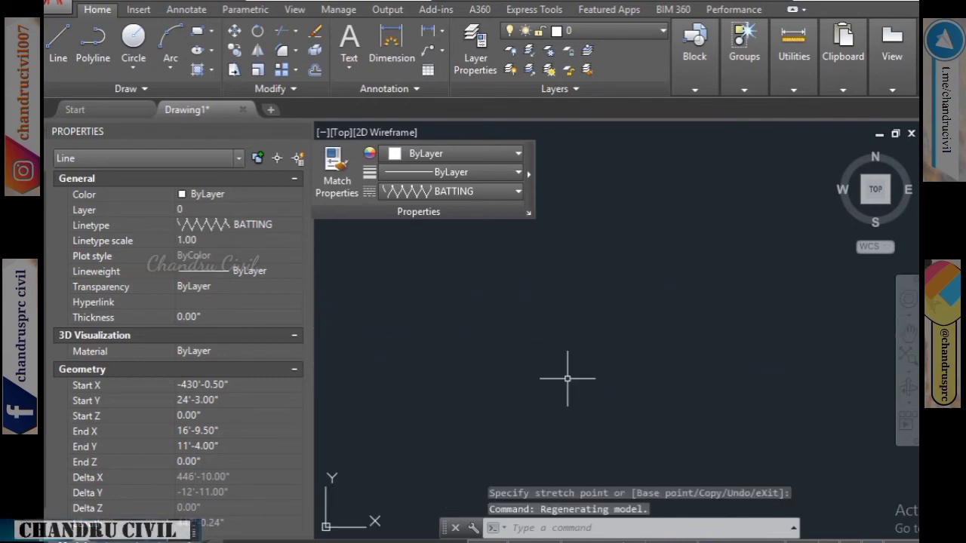
scroll(575, 359, "down", 5)
middle_click_drag(576, 358, 588, 479)
scroll(598, 375, "up", 6)
scroll(591, 254, "up", 6)
middle_click_drag(558, 302, 543, 432)
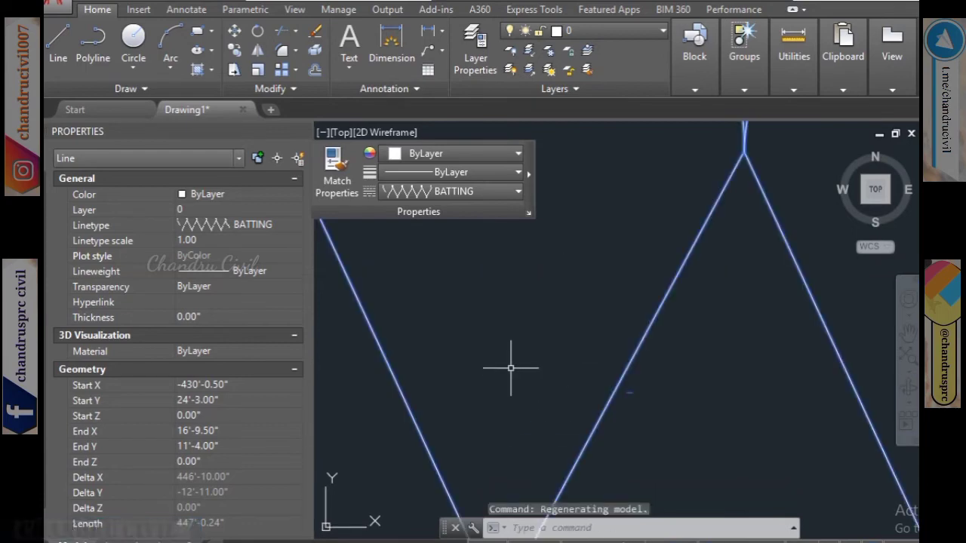
scroll(510, 369, "down", 8)
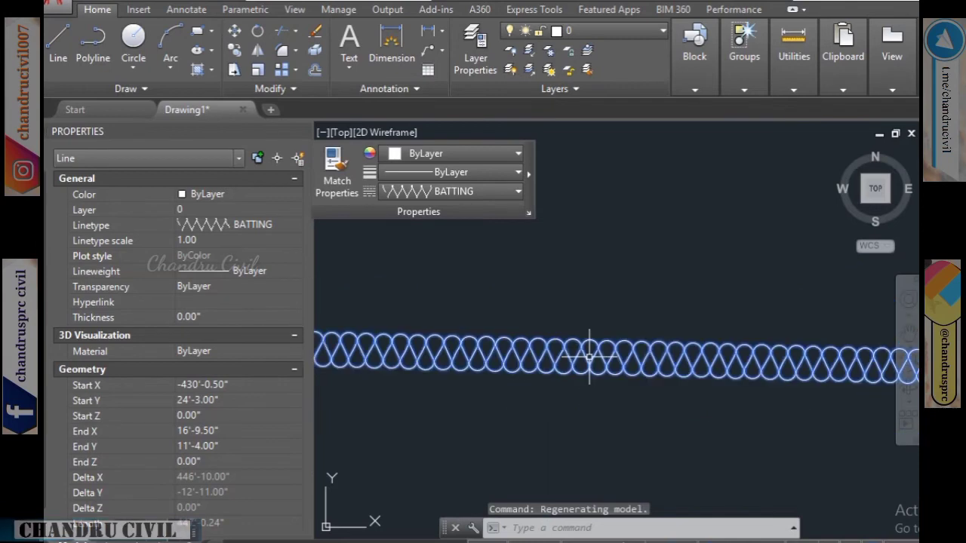
scroll(468, 265, "down", 4)
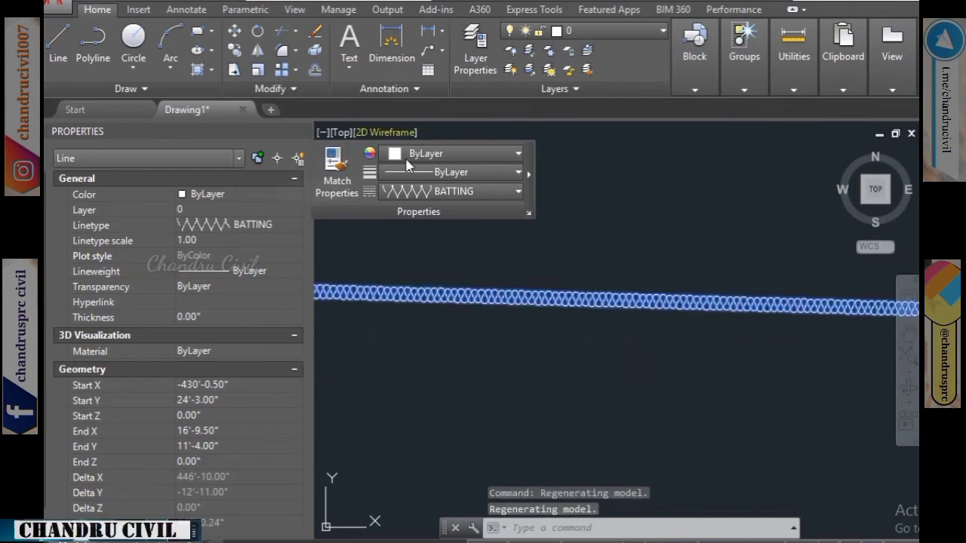
left_click(300, 133)
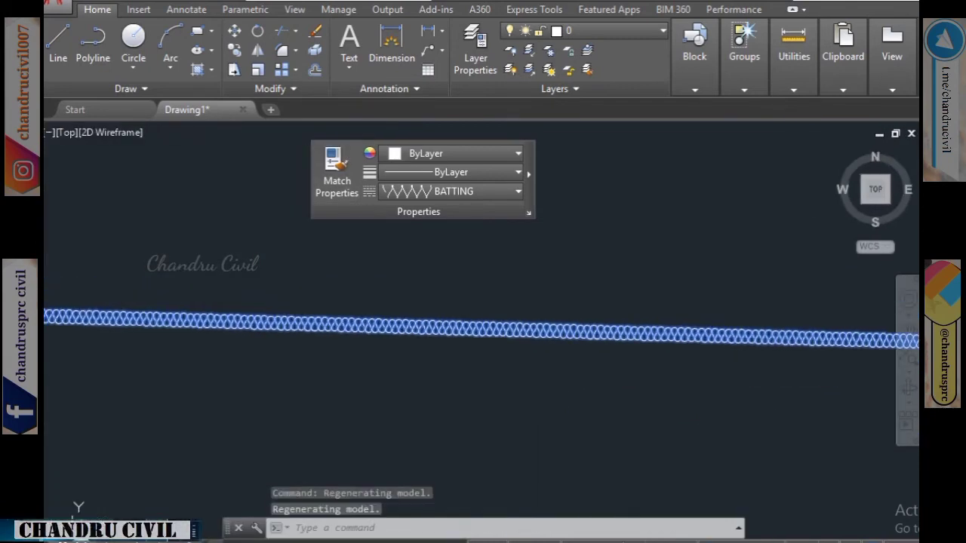
Step: Look over the existing shapes in the drawing and find the empty area above the rectangles and circles
scroll(390, 272, "down", 6)
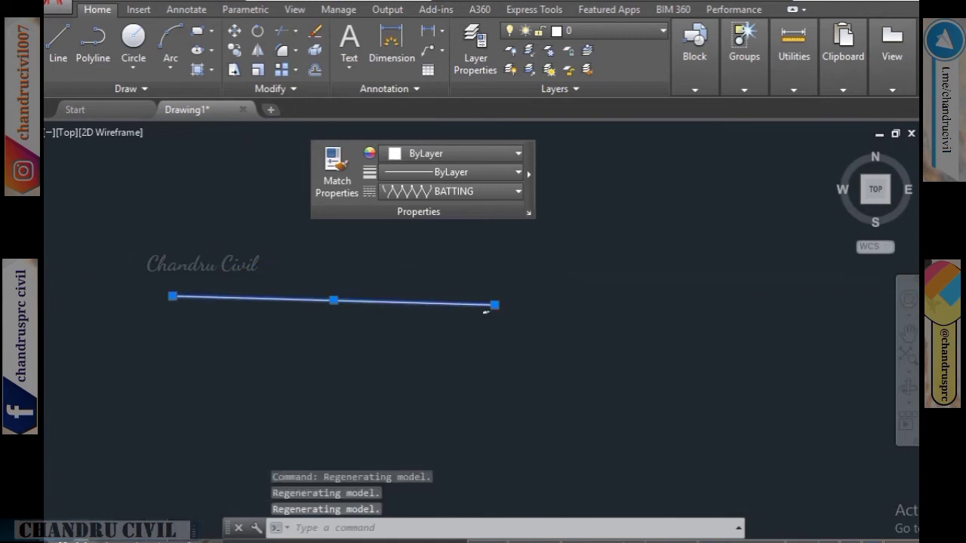
scroll(485, 311, "up", 5)
scroll(777, 388, "up", 8)
middle_click_drag(777, 387, 541, 246)
scroll(554, 379, "down", 4)
scroll(480, 254, "up", 6)
middle_click_drag(486, 282, 569, 485)
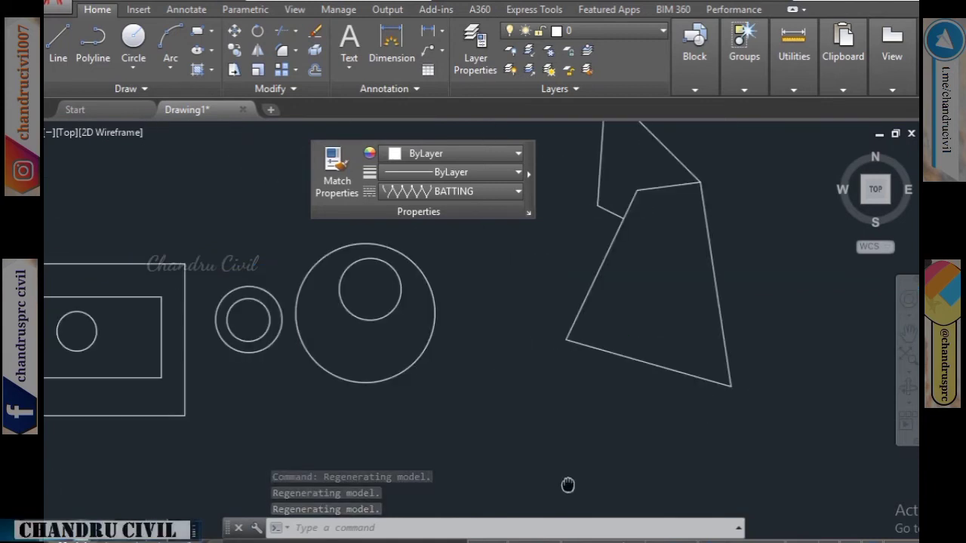
middle_click_drag(640, 250, 354, 472)
scroll(493, 392, "down", 2)
middle_click_drag(493, 391, 167, 350)
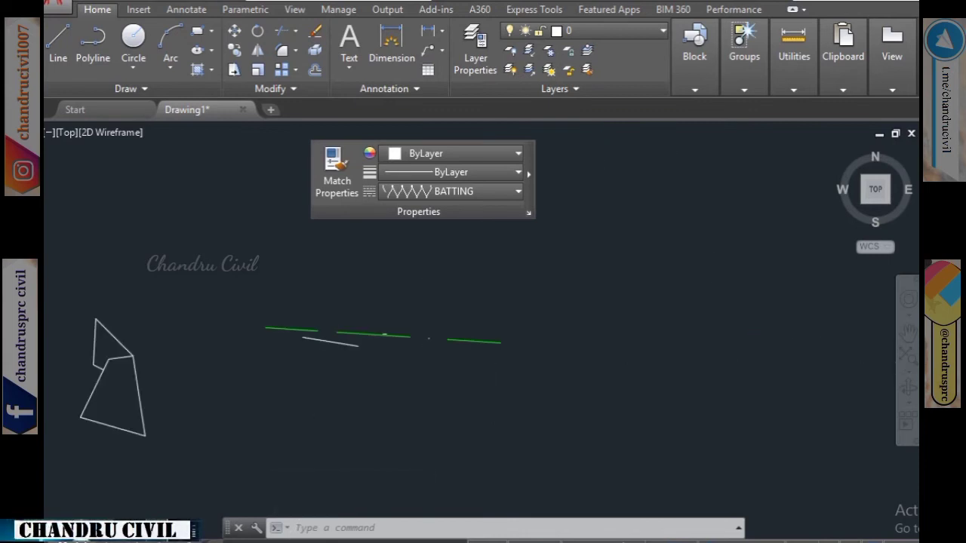
middle_click_drag(201, 288, 541, 332)
scroll(541, 332, "up", 2)
scroll(541, 332, "down", 6)
middle_click_drag(409, 333, 550, 334)
scroll(551, 333, "up", 4)
scroll(602, 412, "up", 2)
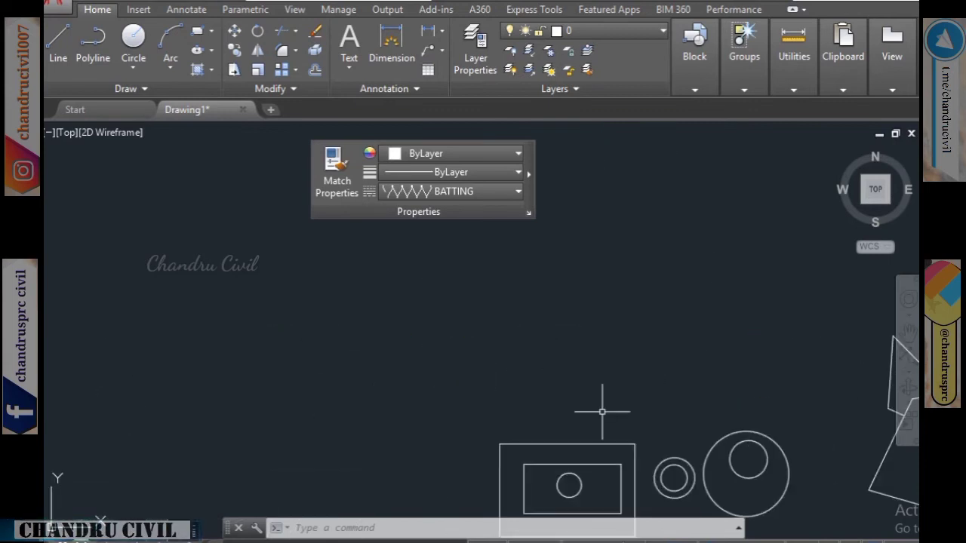
scroll(602, 412, "up", 3)
scroll(550, 252, "down", 3)
middle_click_drag(541, 252, 438, 429)
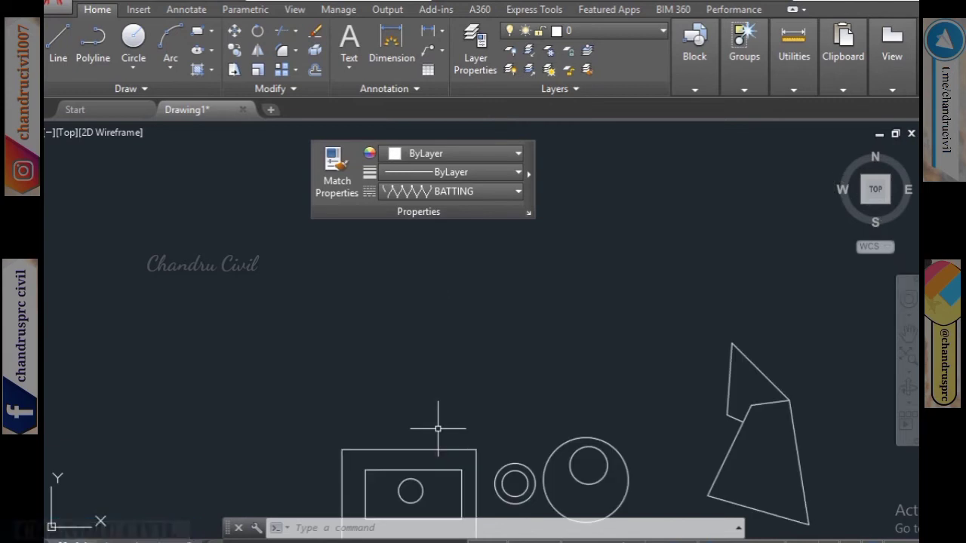
Step: Draw two separate, nearly horizontal lines one below the other in the empty area above the rectangles
type("l")
key("Return")
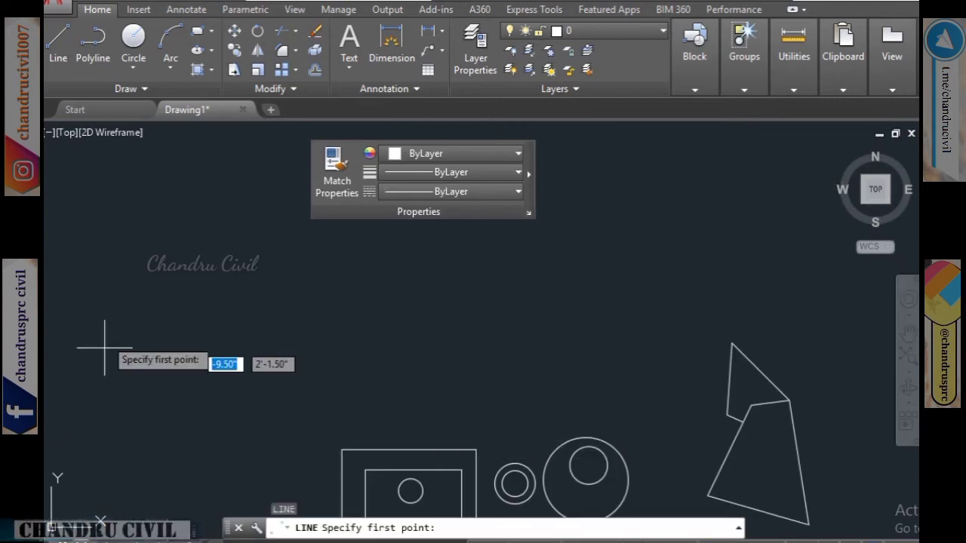
left_click(141, 308)
left_click(382, 306)
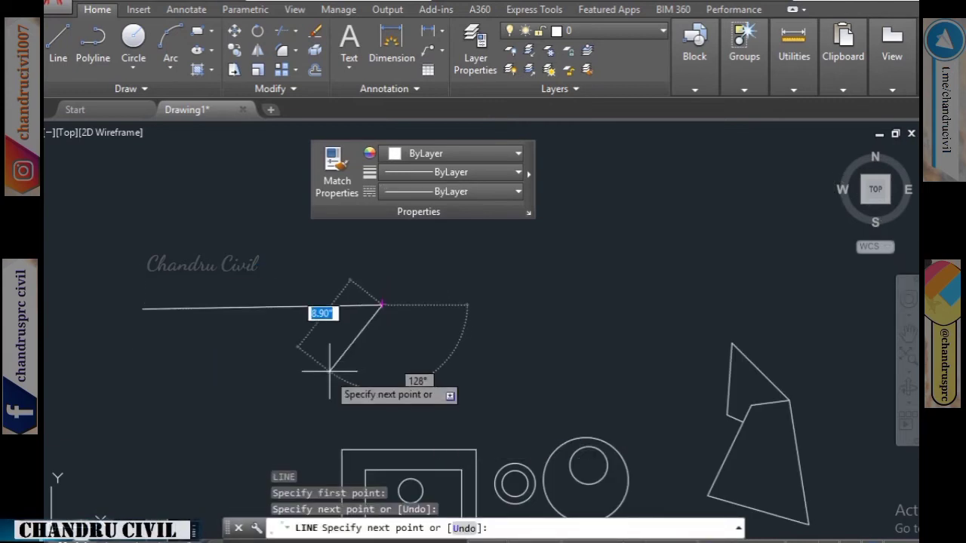
key("Return")
key("Return")
left_click(162, 371)
left_click(469, 385)
key("Escape")
Step: Draw a nearly horizontal line above the polygon shapes and a horizontal one about 1'-11" long above the first two lines
key("Return")
left_click(512, 280)
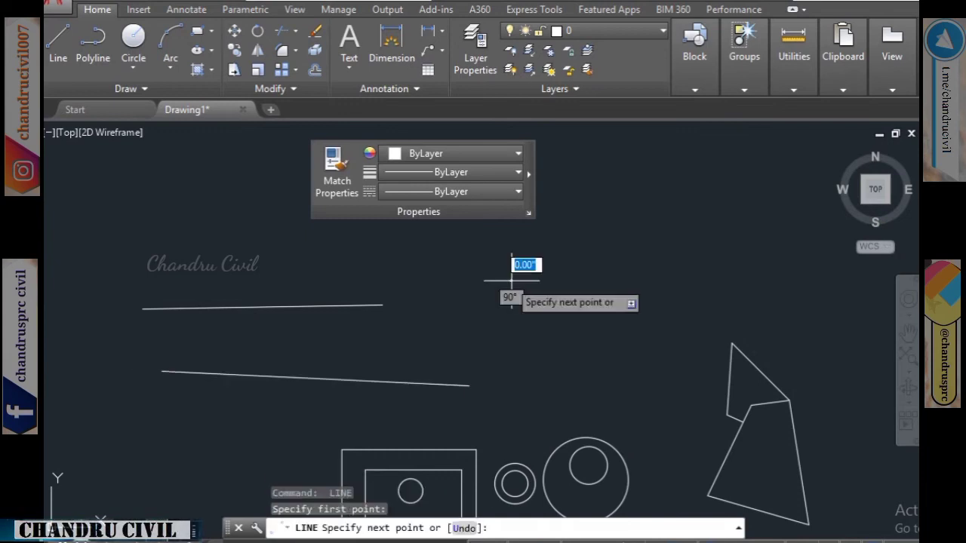
left_click(741, 276)
key("Escape")
key("Return")
left_click(238, 246)
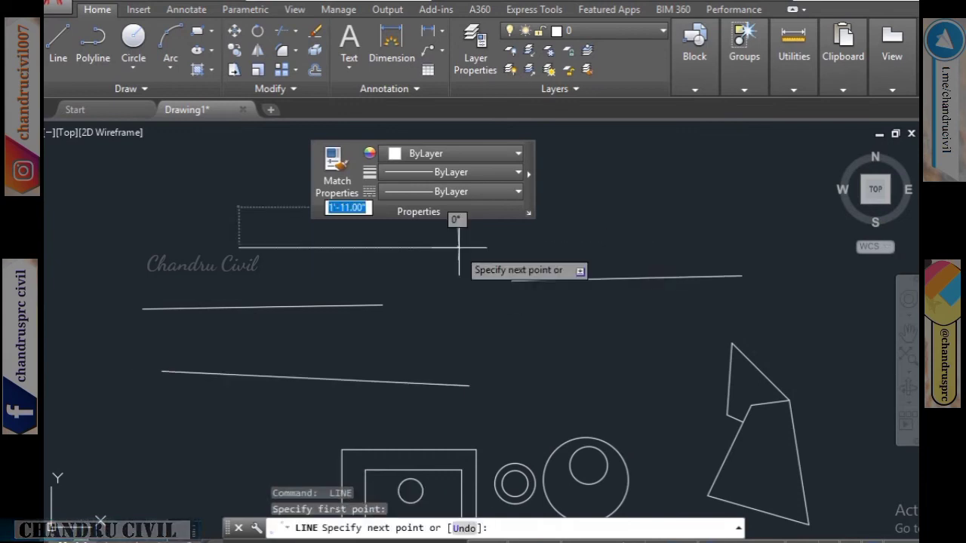
left_click(459, 247)
key("Escape")
Step: Set the topmost horizontal line's color to dark red 153,27,30 and deselect it
middle_click_drag(457, 246, 513, 294)
left_click(485, 330)
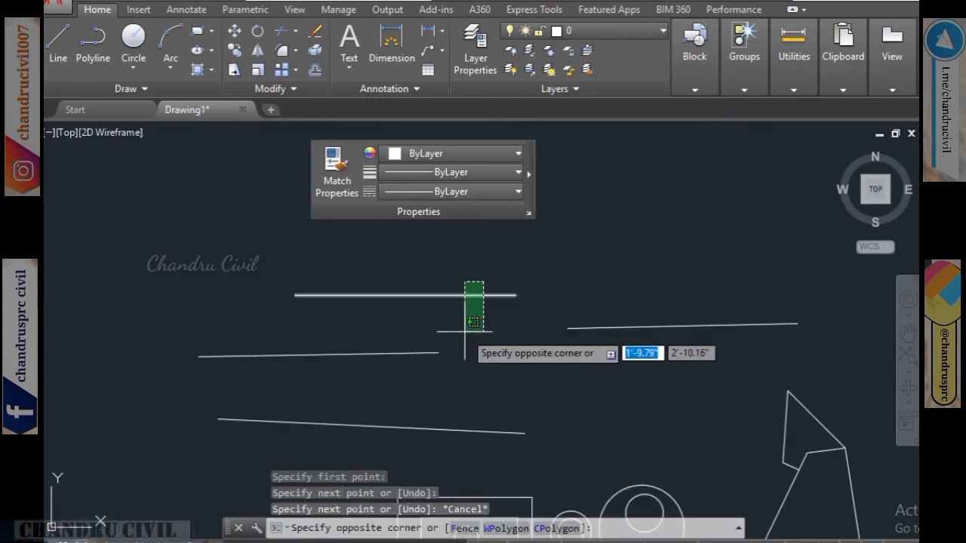
left_click(460, 280)
left_click(453, 153)
left_click(439, 223)
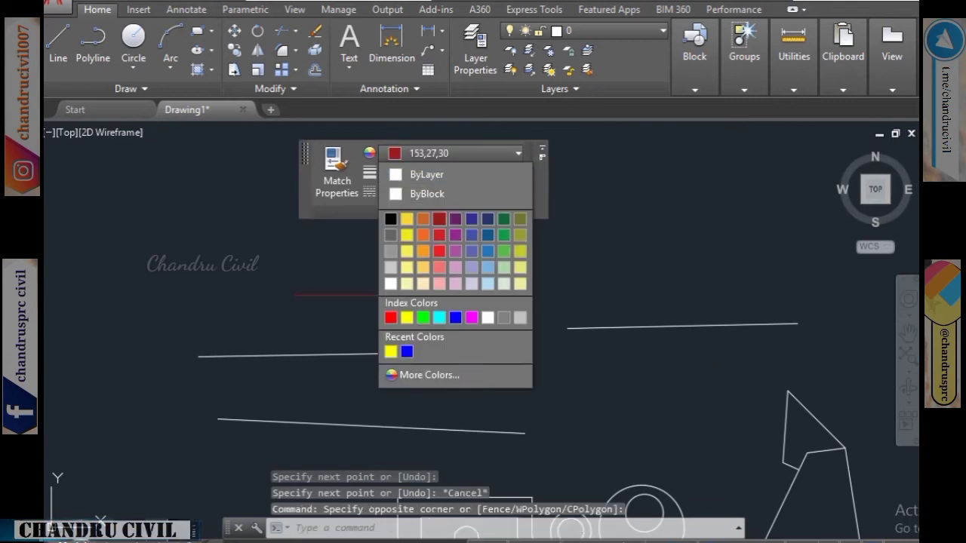
middle_click_drag(660, 294, 691, 286)
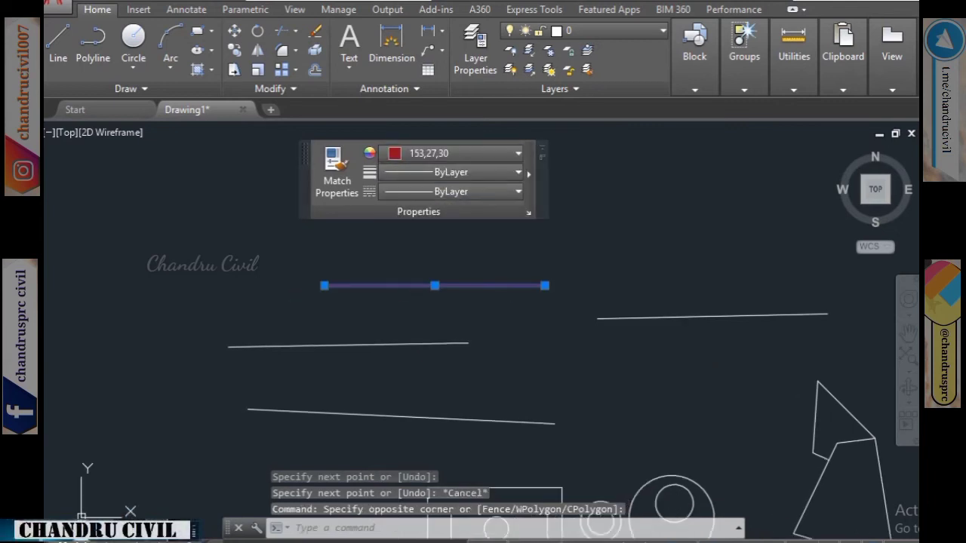
left_click(690, 286)
left_click(523, 325)
key("Escape")
Step: Try dark green 19,103,52 on the line above the polygon shapes, change it to a lighter green and deselect it
left_click(622, 288)
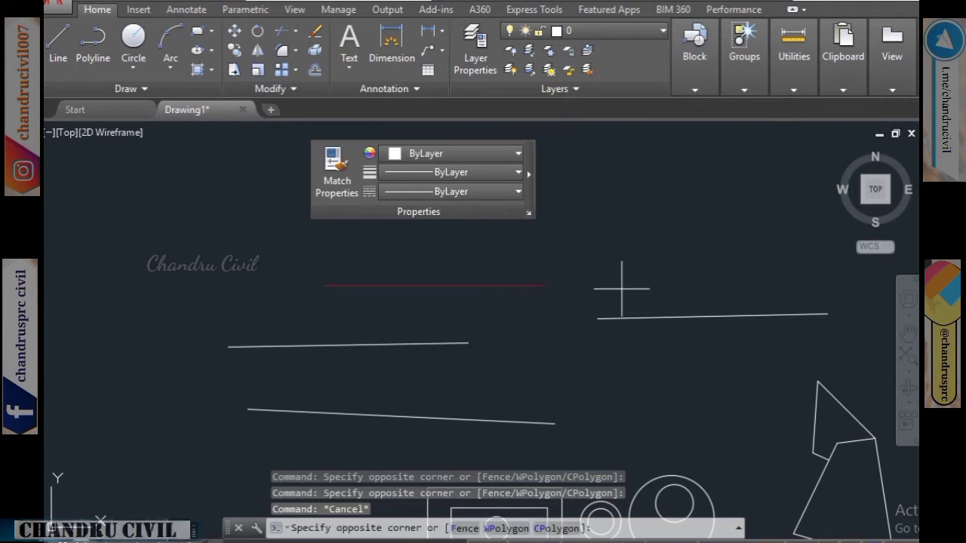
left_click(561, 405)
left_click(424, 153)
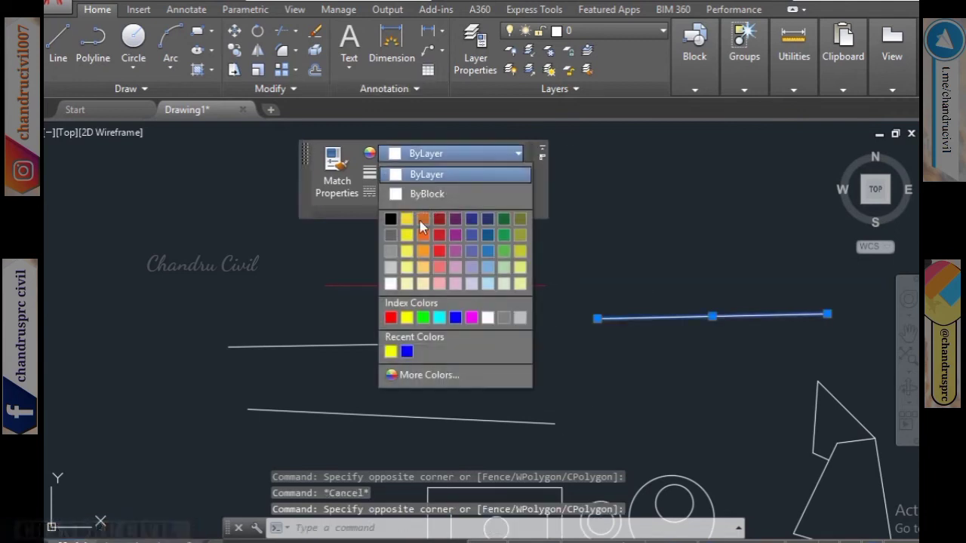
left_click(503, 219)
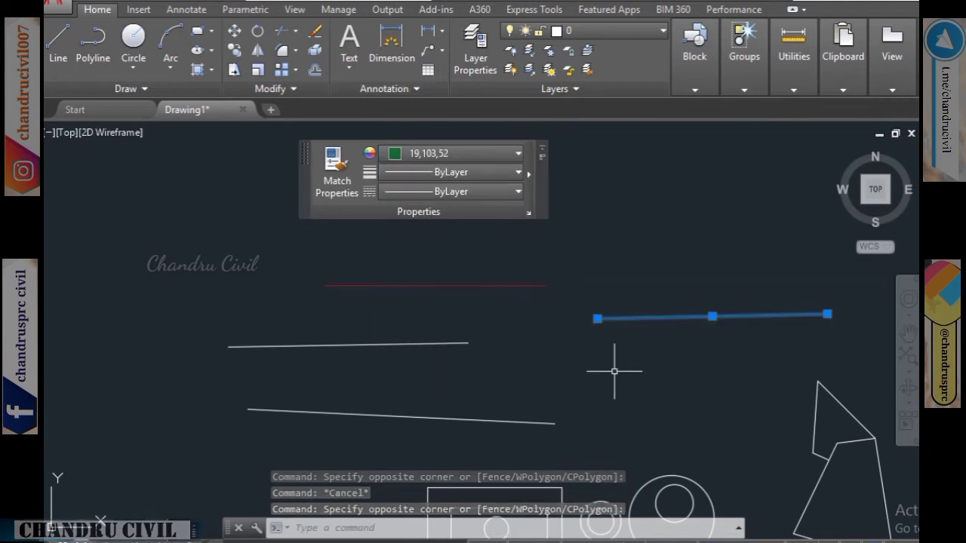
left_click(506, 155)
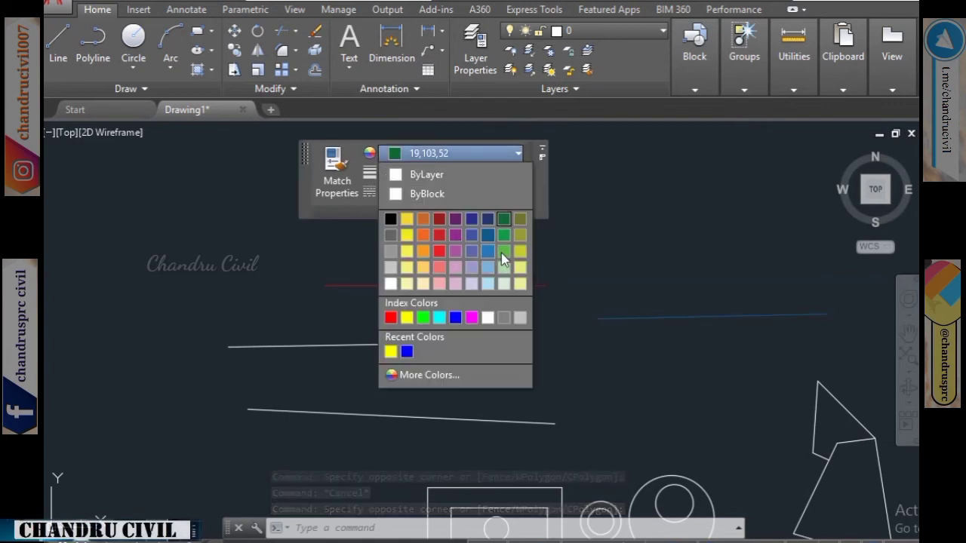
left_click(503, 252)
key("Escape")
key("Escape")
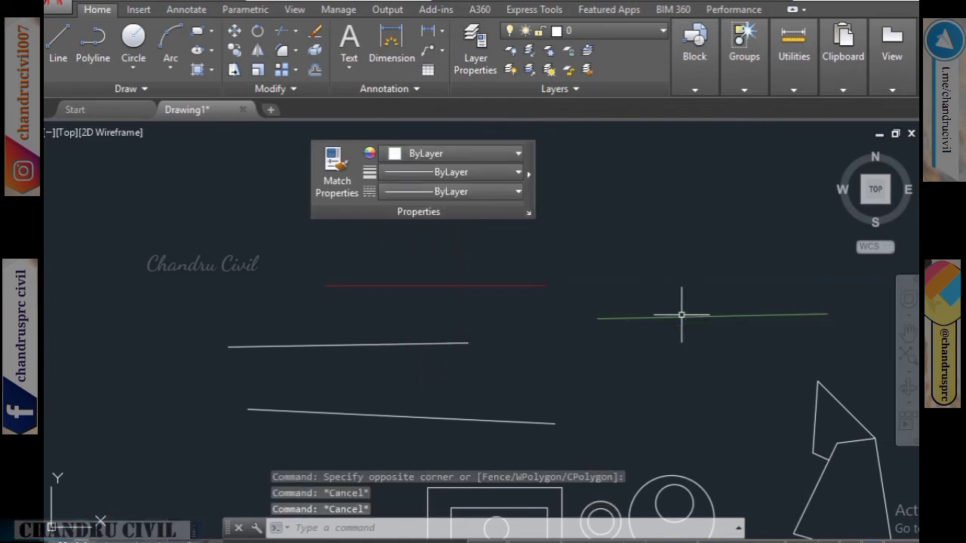
left_click(752, 330)
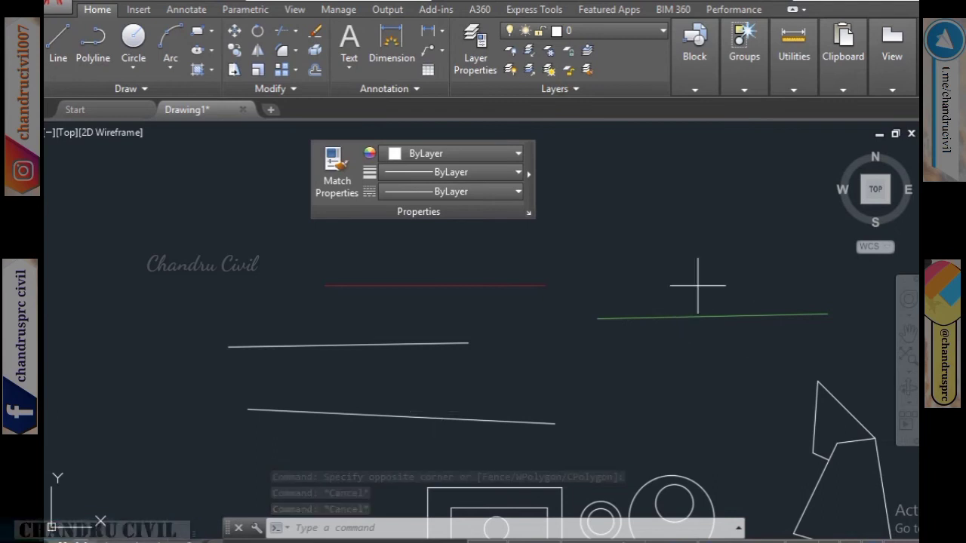
left_click(696, 279)
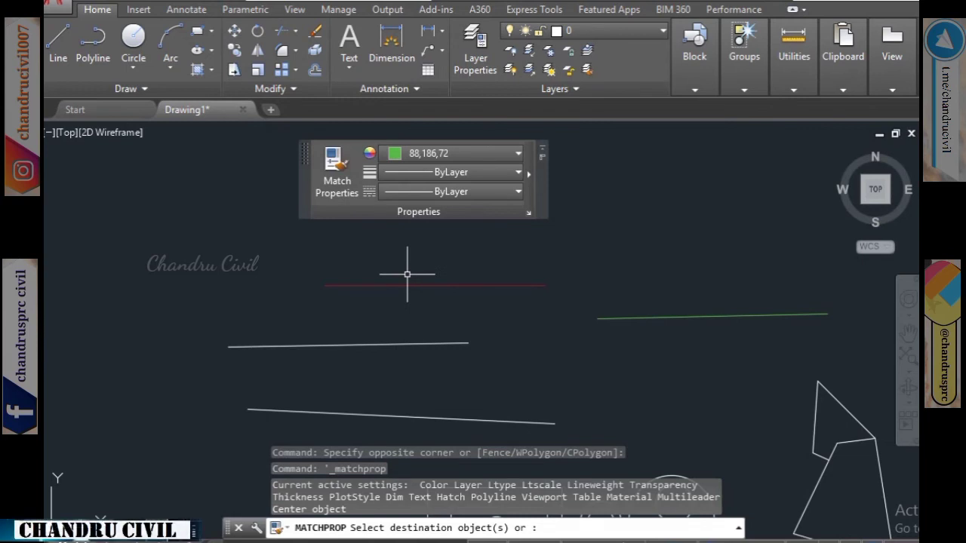
key("Escape")
Step: Match the green line's properties onto the upper of the two white lines, using the green line as source, and end the command
left_click(336, 172)
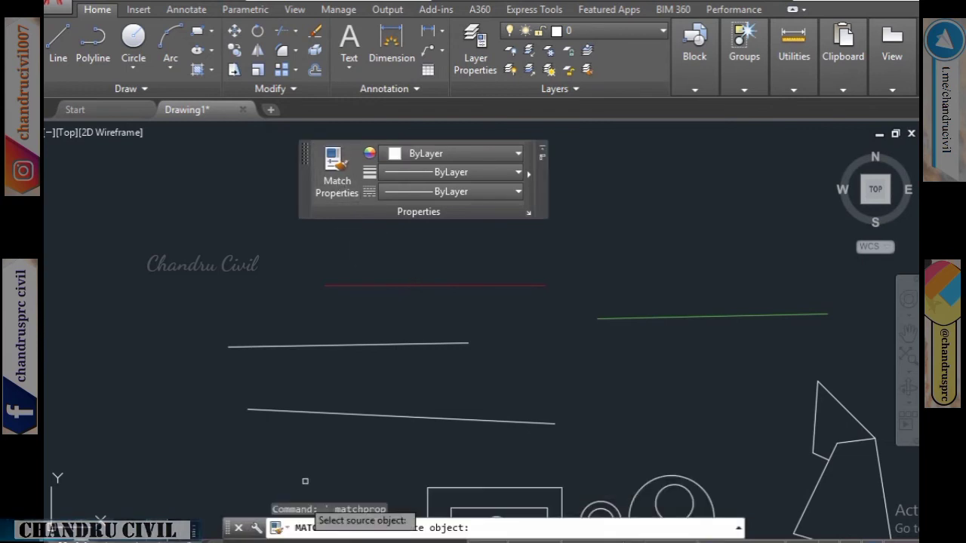
left_click(672, 316)
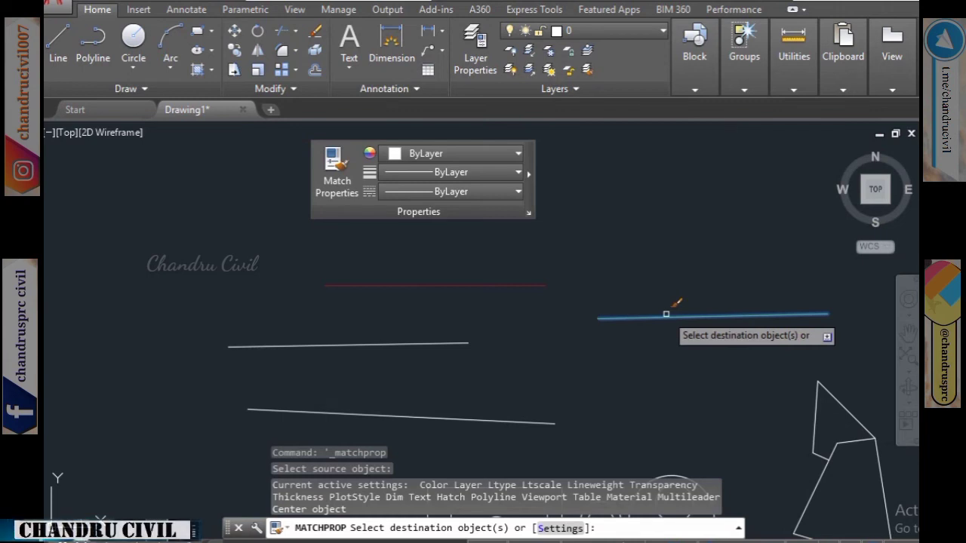
left_click(347, 343)
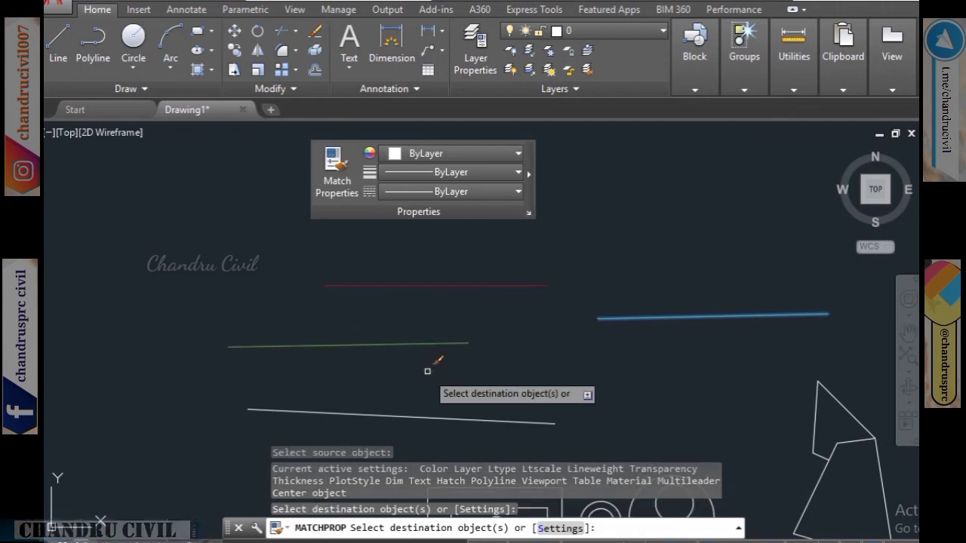
key("Escape")
key("Escape")
key("Escape")
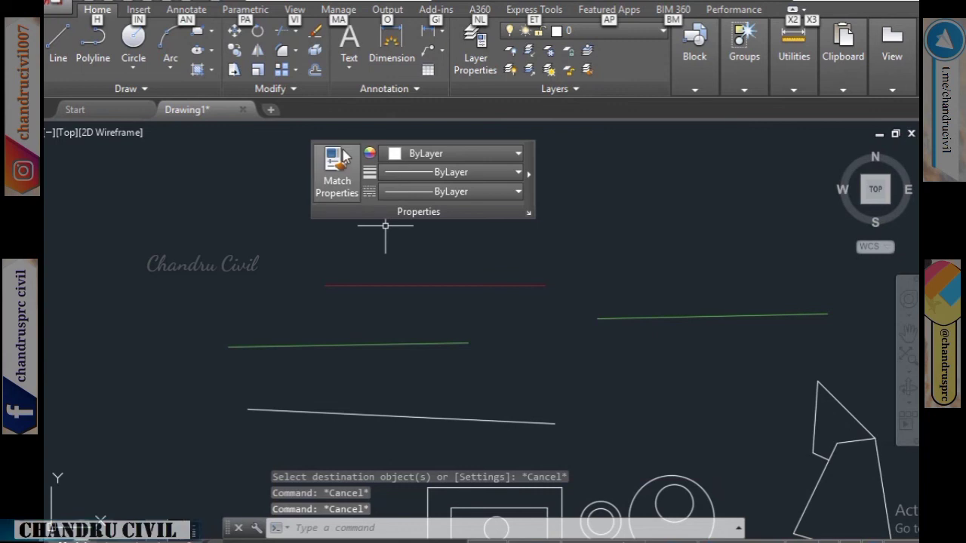
Step: Match the topmost red line's properties onto the remaining white line, the outer small concentric circle and the circle inside the large one
left_click(336, 174)
left_click(396, 285)
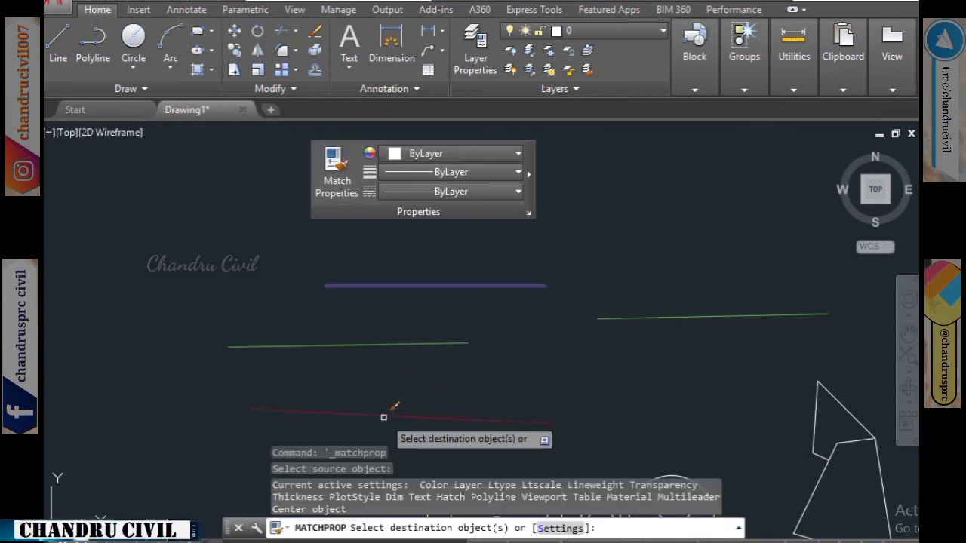
middle_click_drag(559, 381, 550, 136)
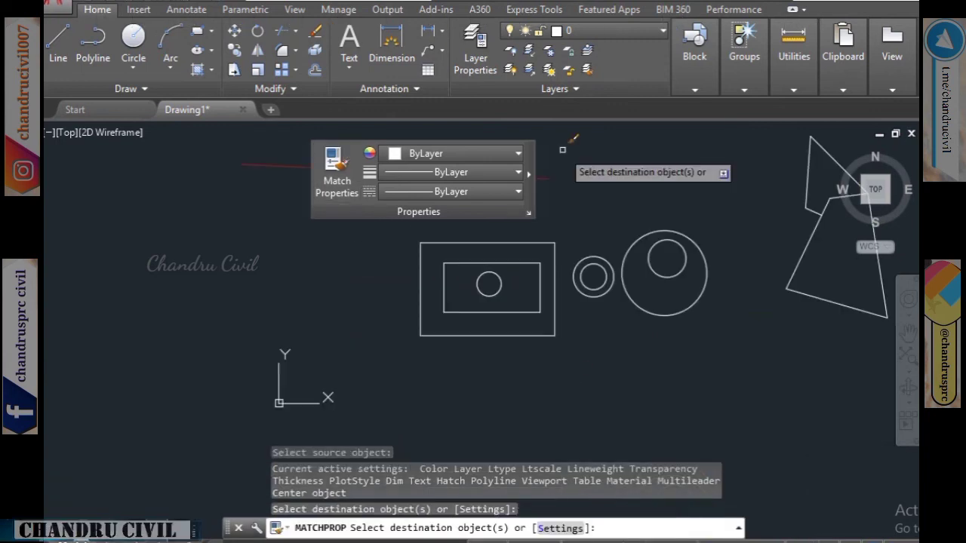
middle_click_drag(575, 259, 606, 304)
left_click(611, 312)
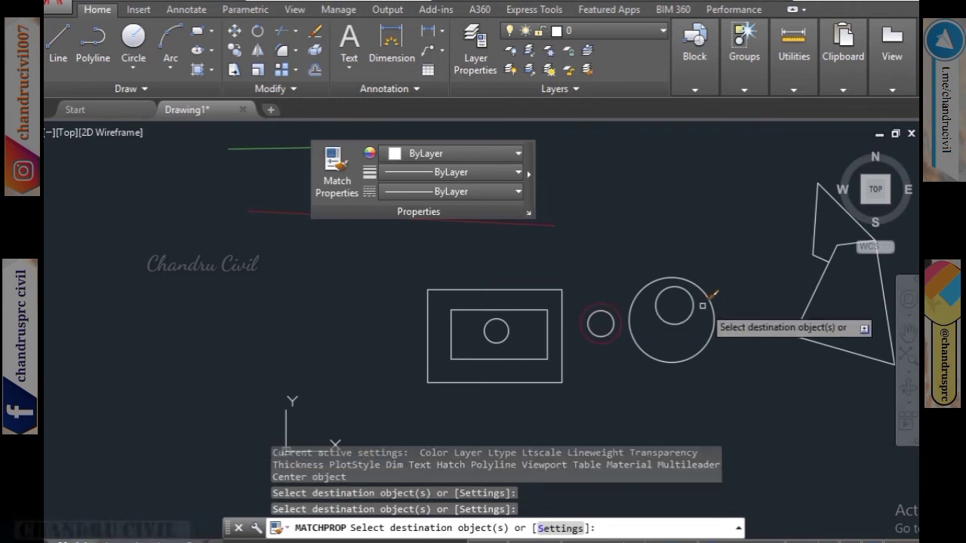
left_click(691, 309)
left_click(662, 327)
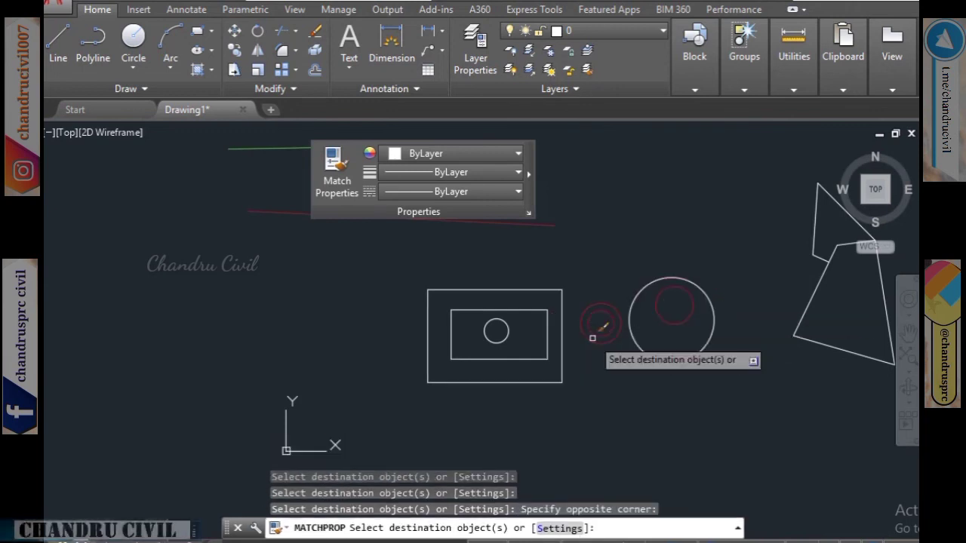
Step: Apply the matched red line properties to the inner rectangle and the short upper edge of the lower polygon, and end the command
left_click(549, 335)
middle_click_drag(555, 332, 544, 363)
middle_click_drag(792, 283, 679, 295)
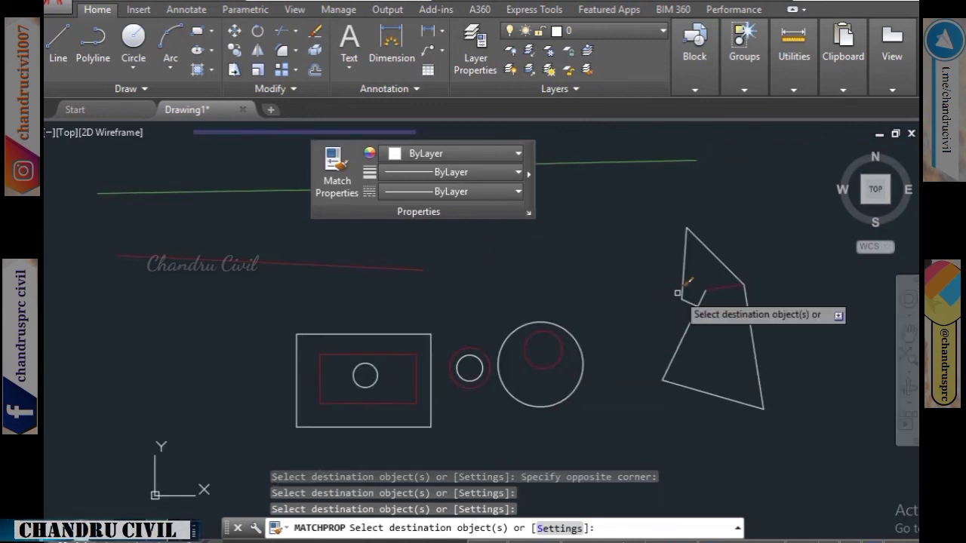
key("Escape")
key("Escape")
key("Escape")
Step: Review the loaded linetypes in the Linetype Manager, the available lineweights and the object color palette
middle_click_drag(612, 328, 582, 335)
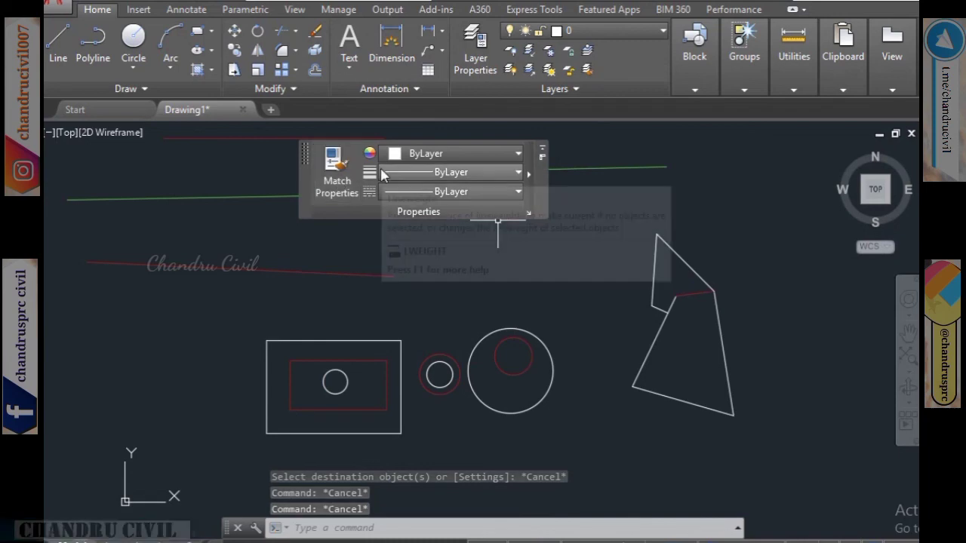
left_click(451, 192)
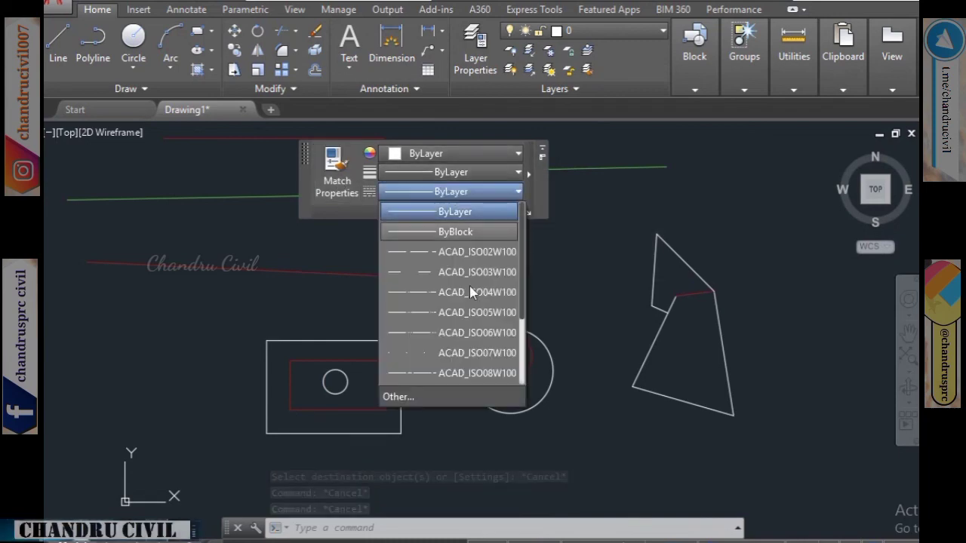
left_click(422, 399)
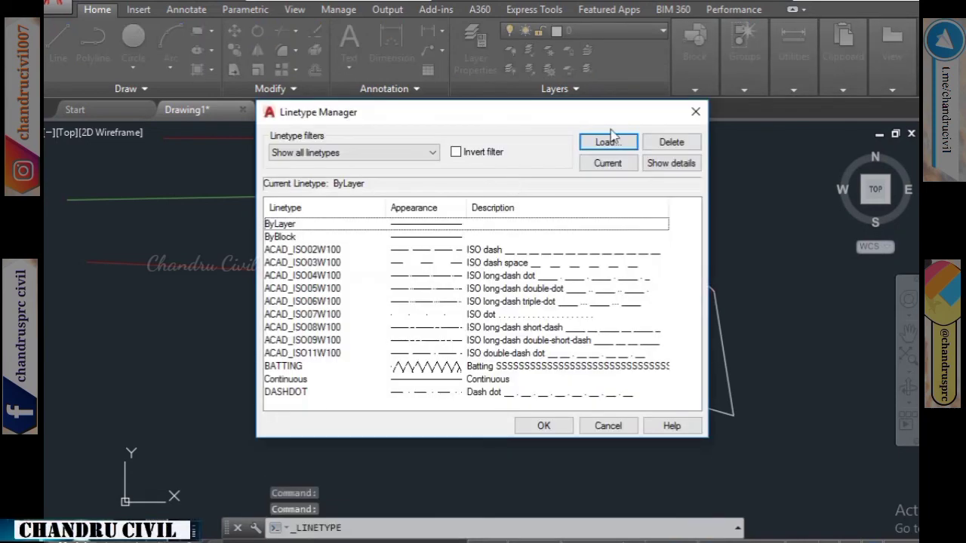
left_click(695, 110)
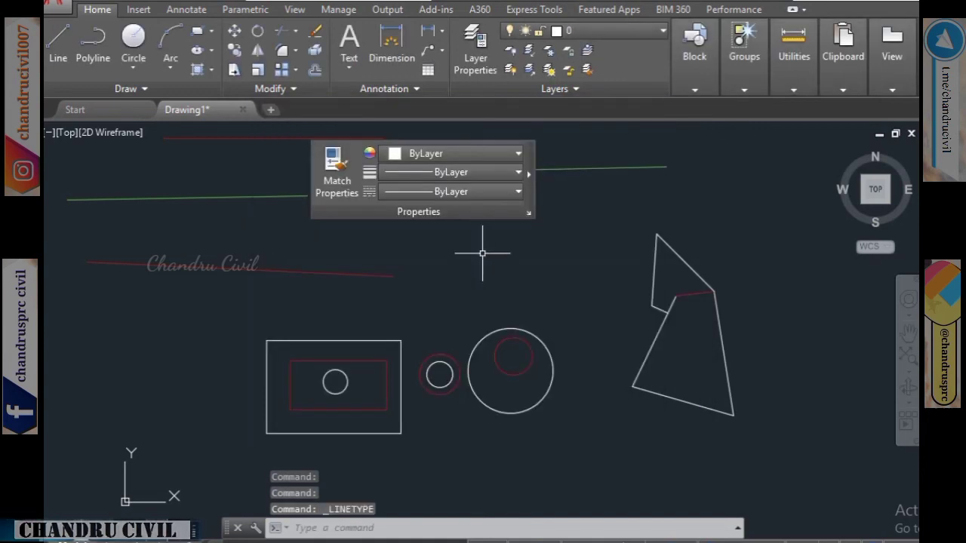
left_click(451, 172)
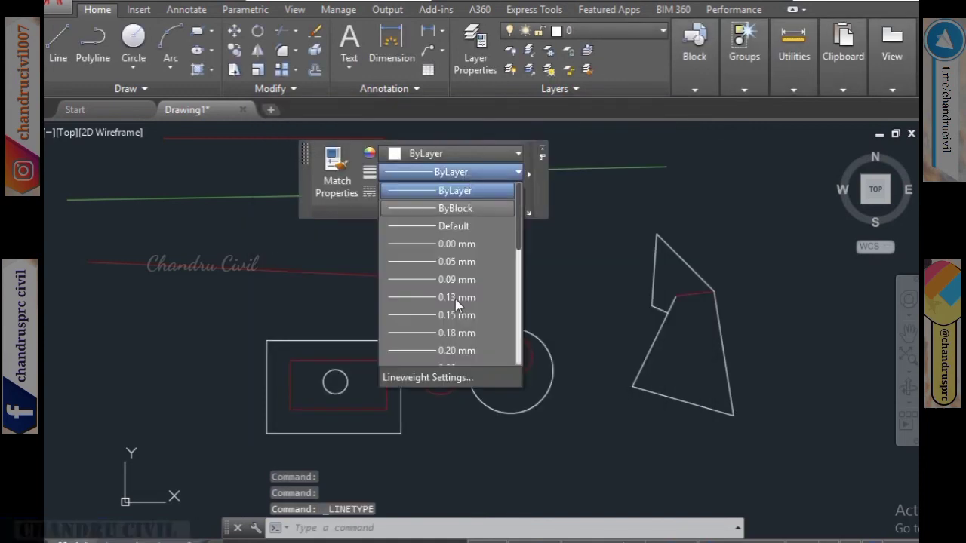
scroll(455, 298, "down", 5)
left_click(485, 156)
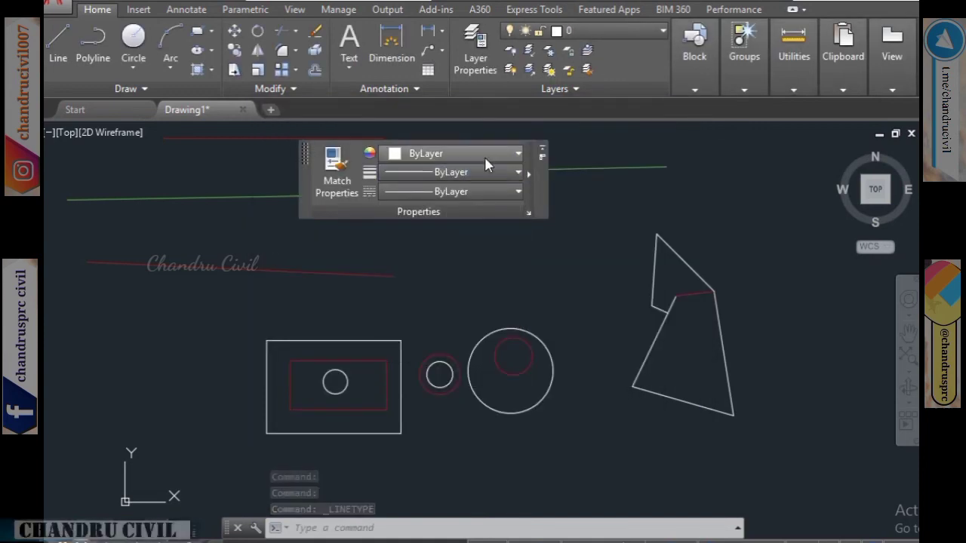
left_click(485, 156)
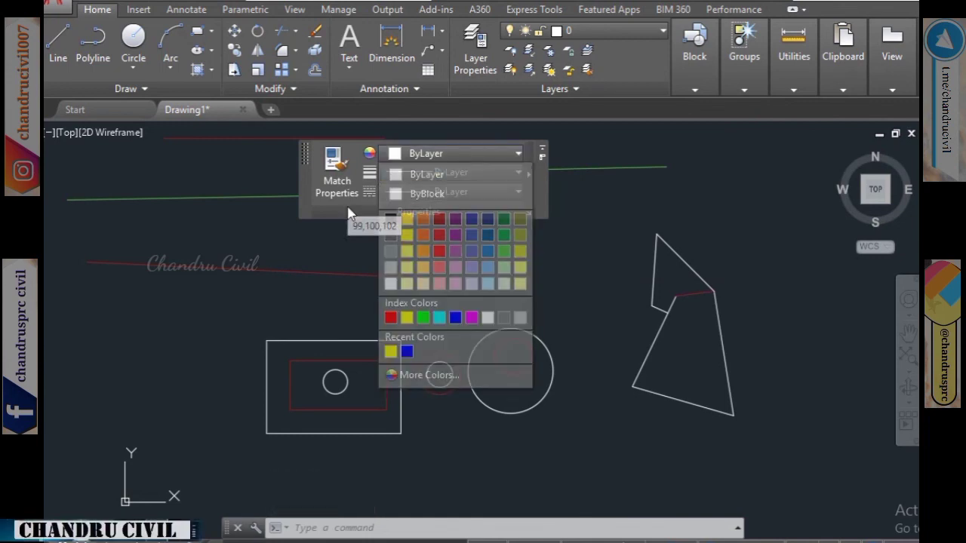
Step: Shift the floating Properties panel slightly up and to the right over the drawing area
left_click(302, 153)
left_click_drag(302, 153, 322, 142)
scroll(384, 328, "down", 4)
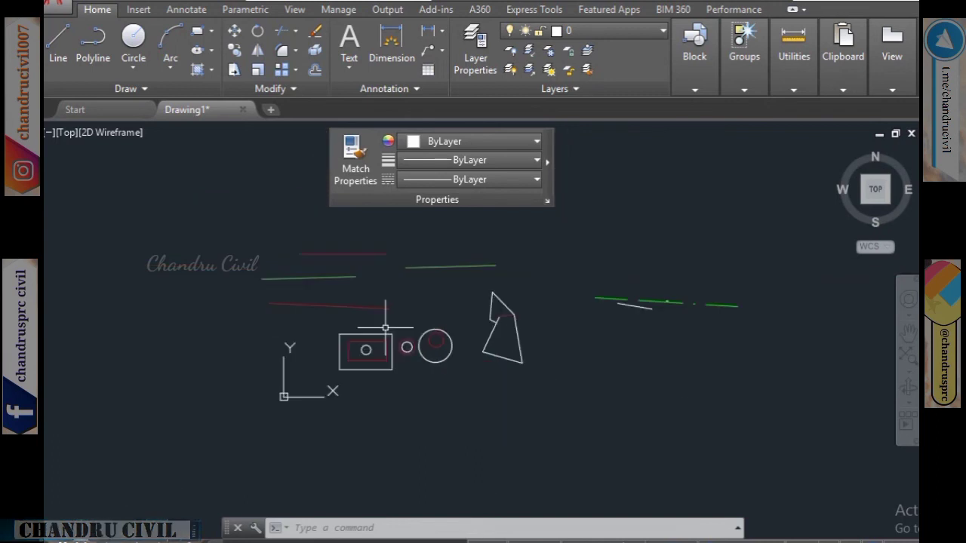
scroll(352, 384, "up", 2)
scroll(351, 384, "up", 6)
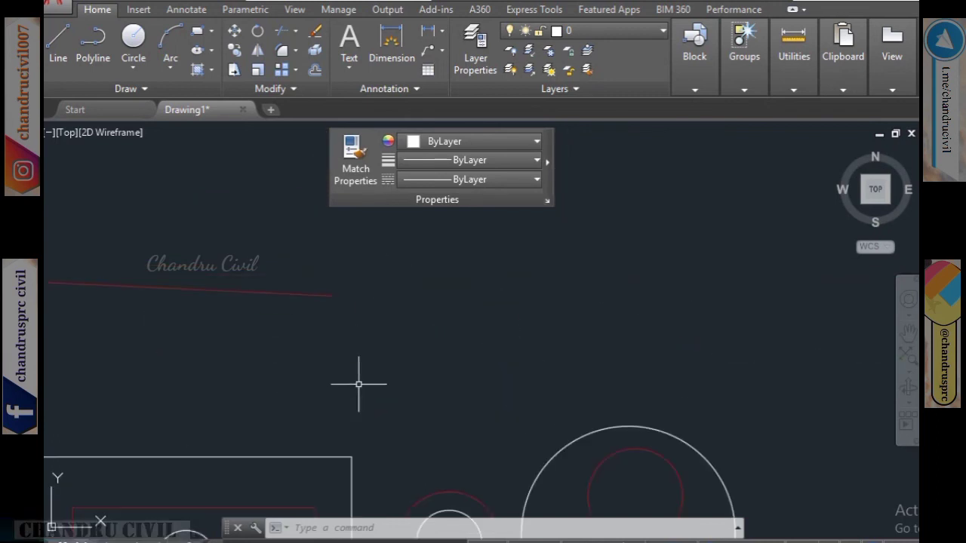
middle_click_drag(358, 384, 522, 298)
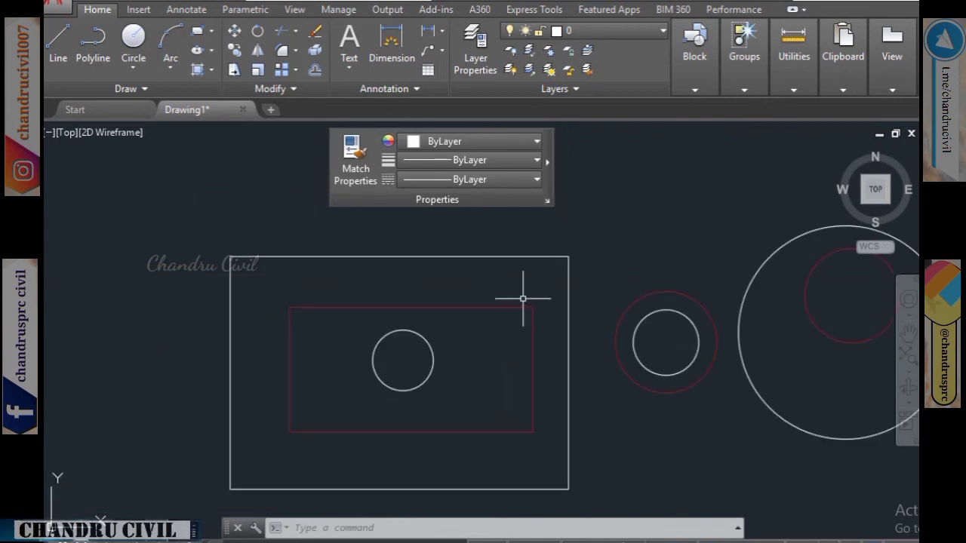